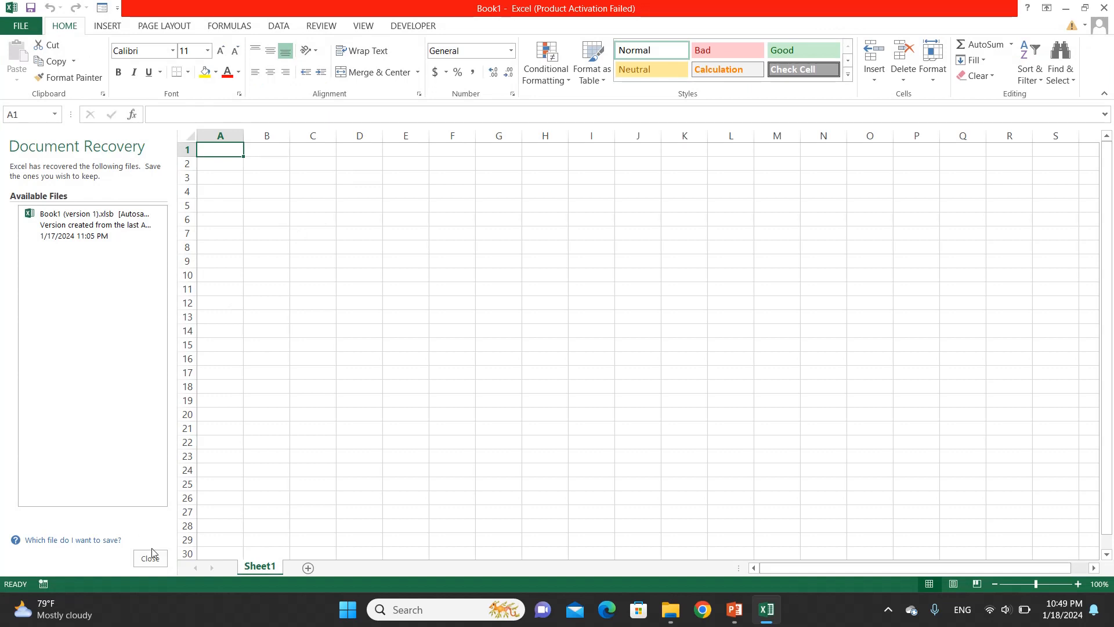
# Dismiss the document recovery list and remove the recovered files
pyautogui.click(151, 558)
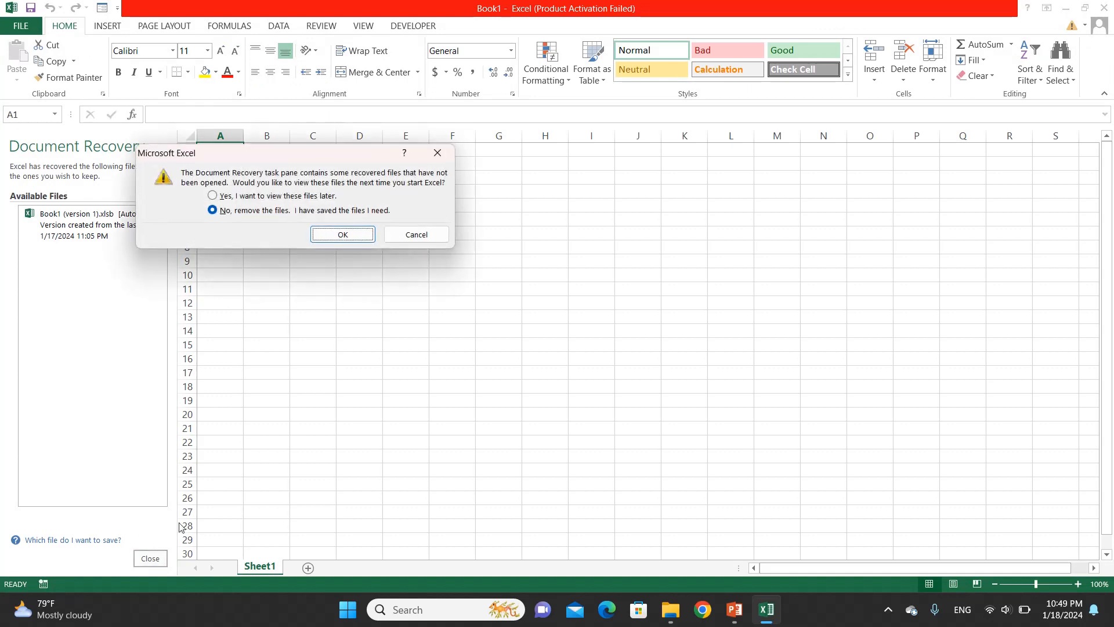
pyautogui.click(343, 235)
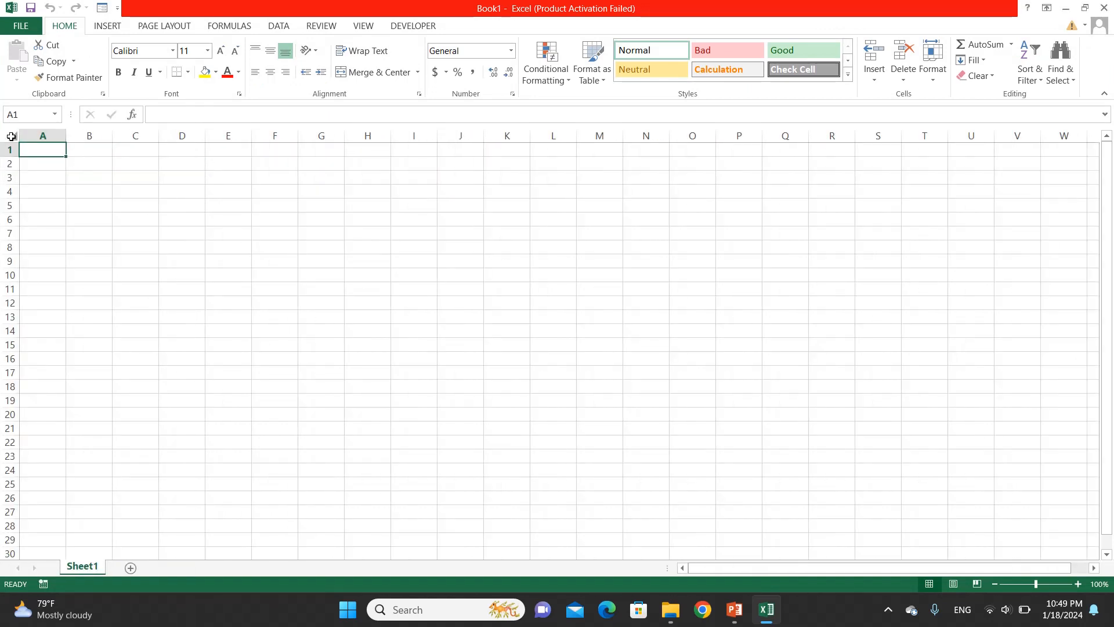
# Format all cells of the sheet as bold with font size 36
pyautogui.click(10, 136)
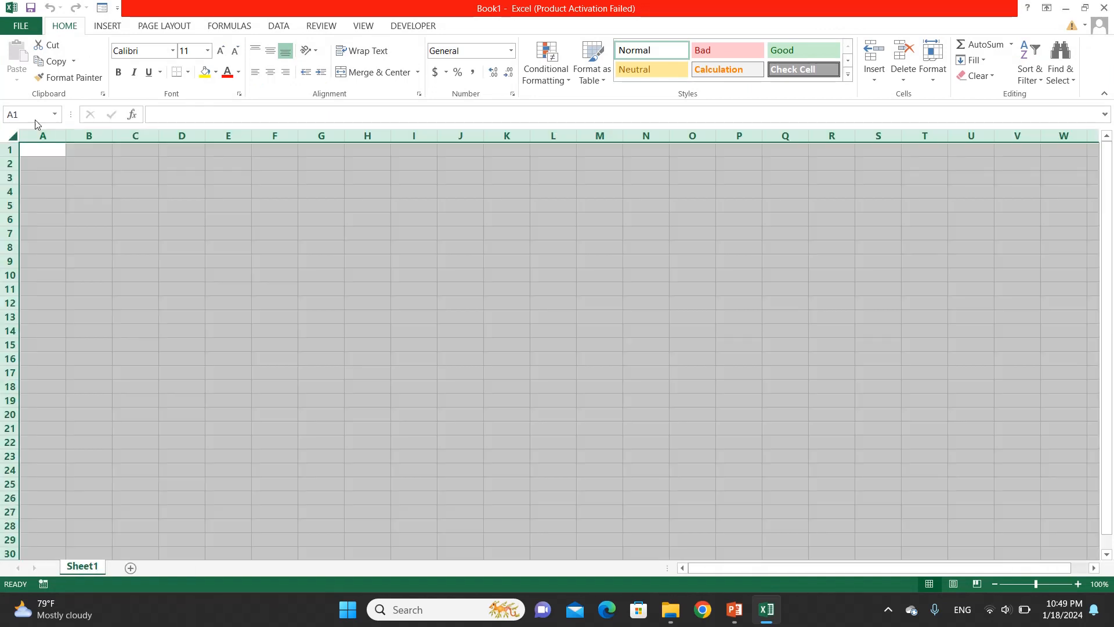
pyautogui.click(208, 51)
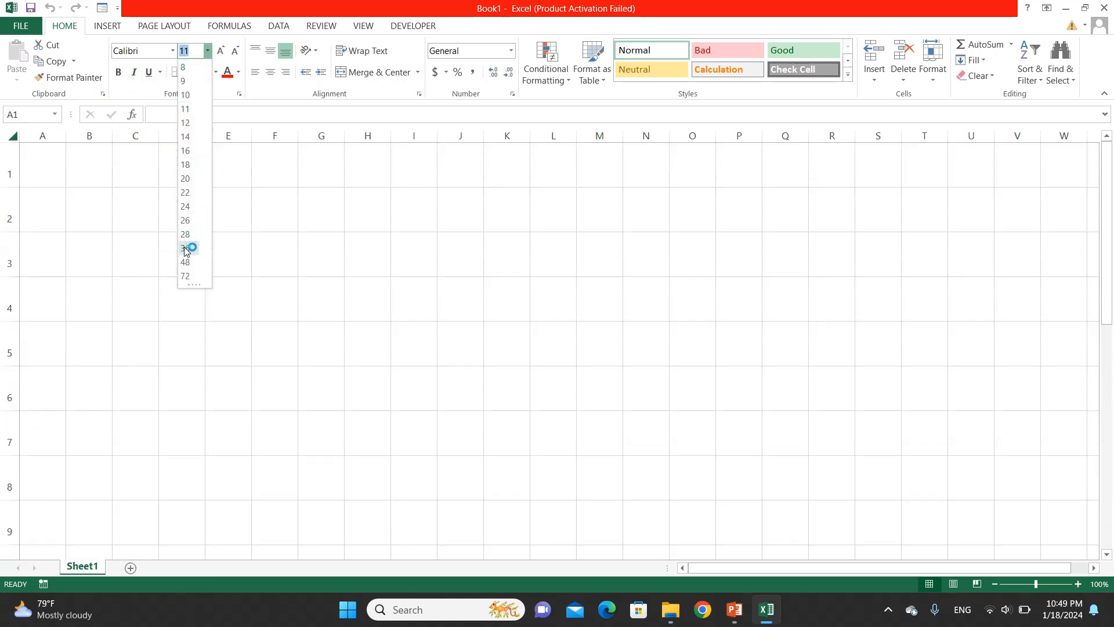
pyautogui.click(186, 247)
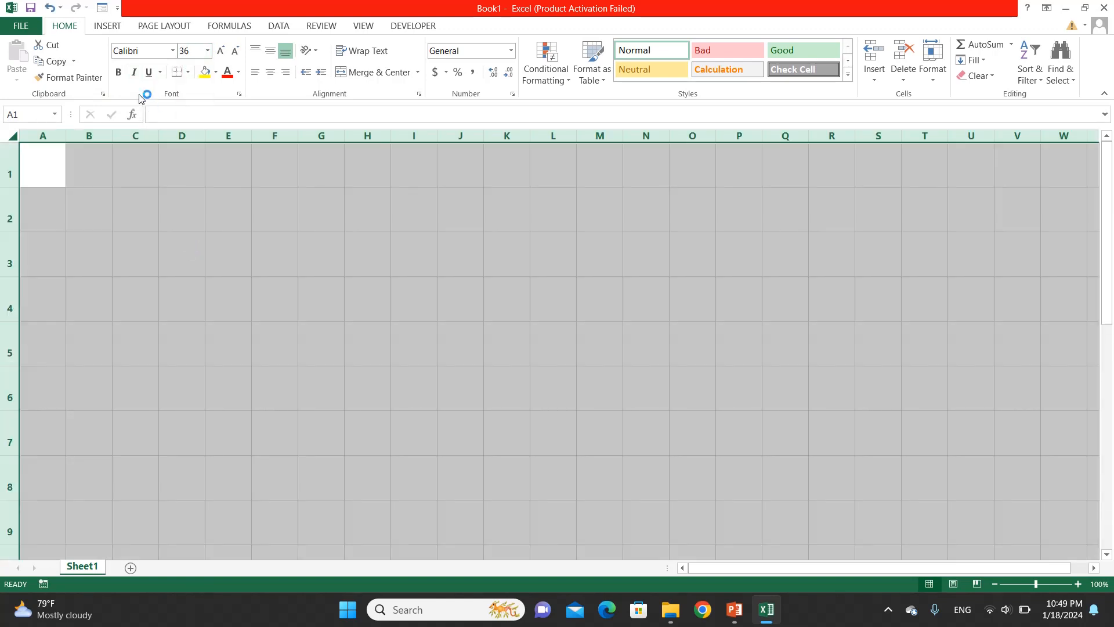
pyautogui.click(119, 72)
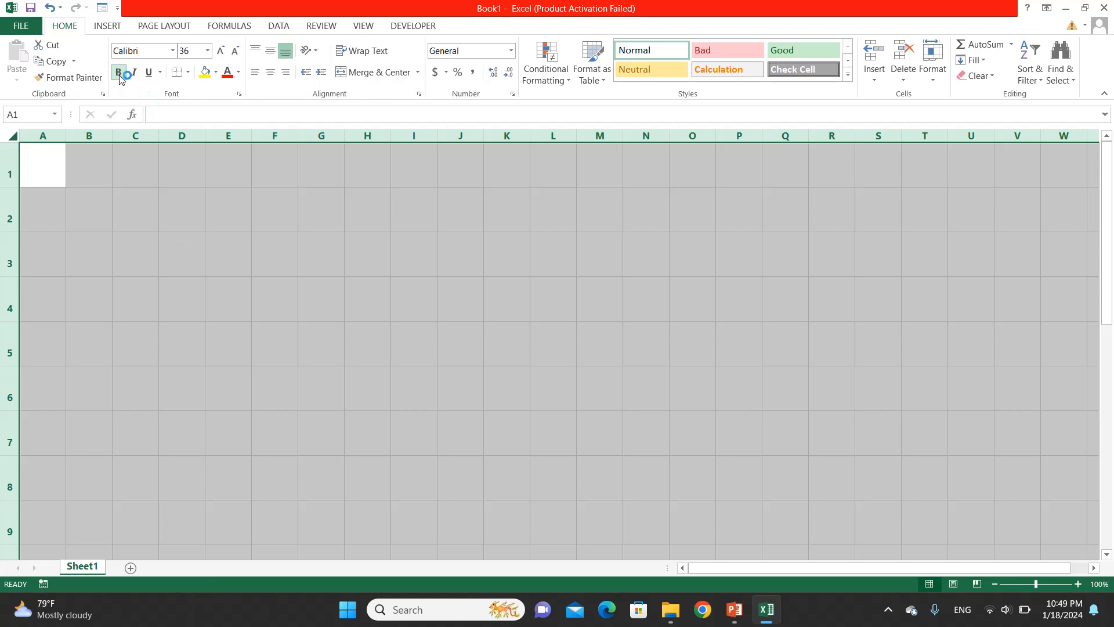
# Enter the heading Marks in cell B2
pyautogui.click(89, 222)
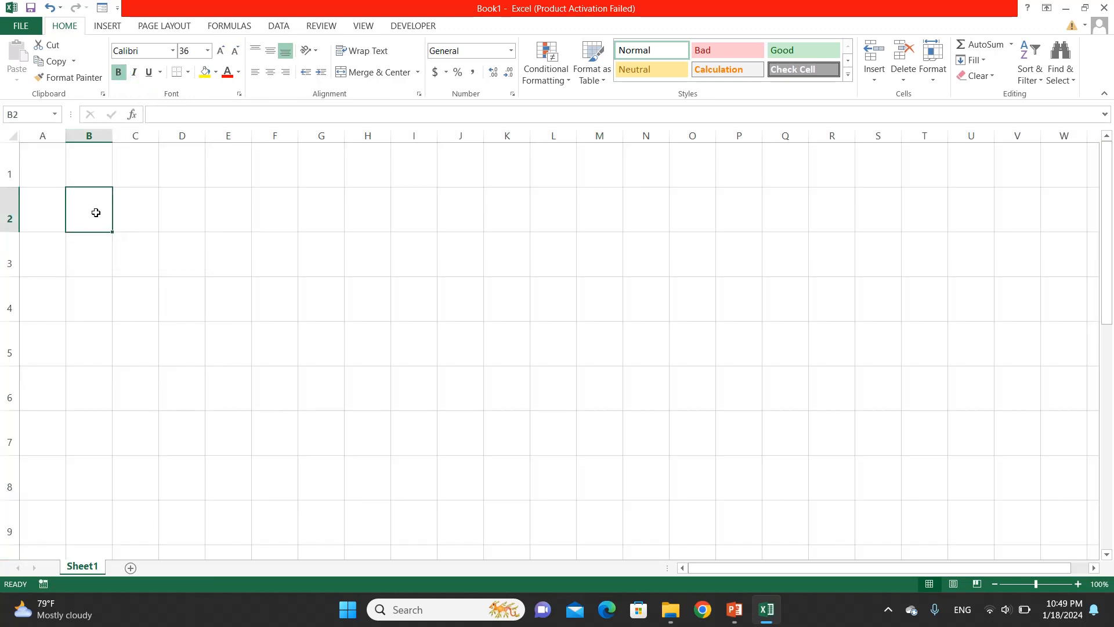
pyautogui.write('Marks')
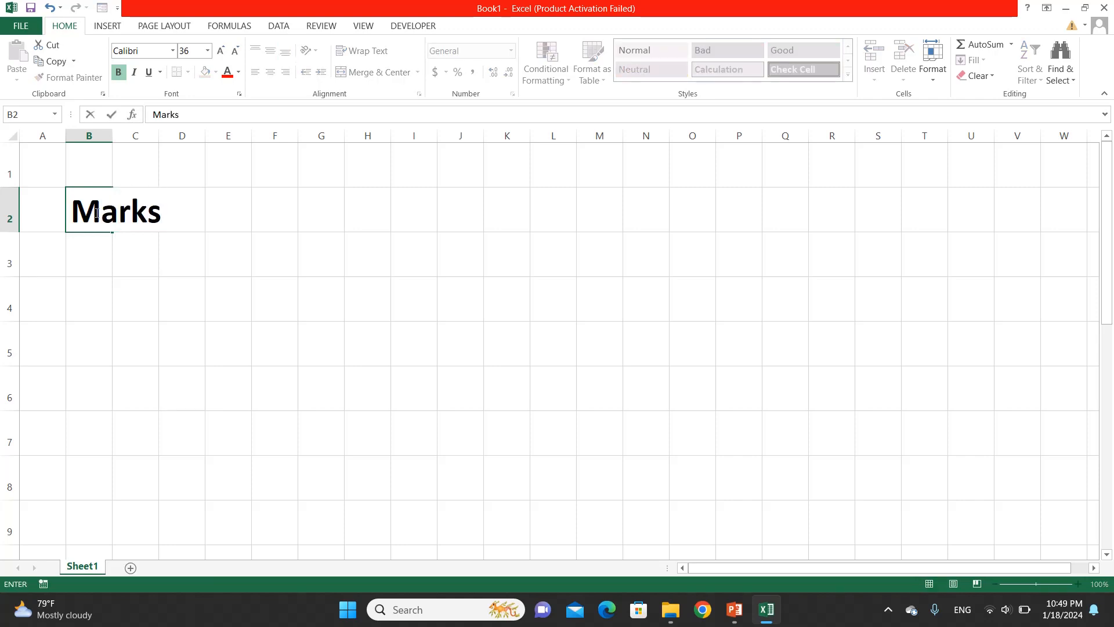
pyautogui.press('Return')
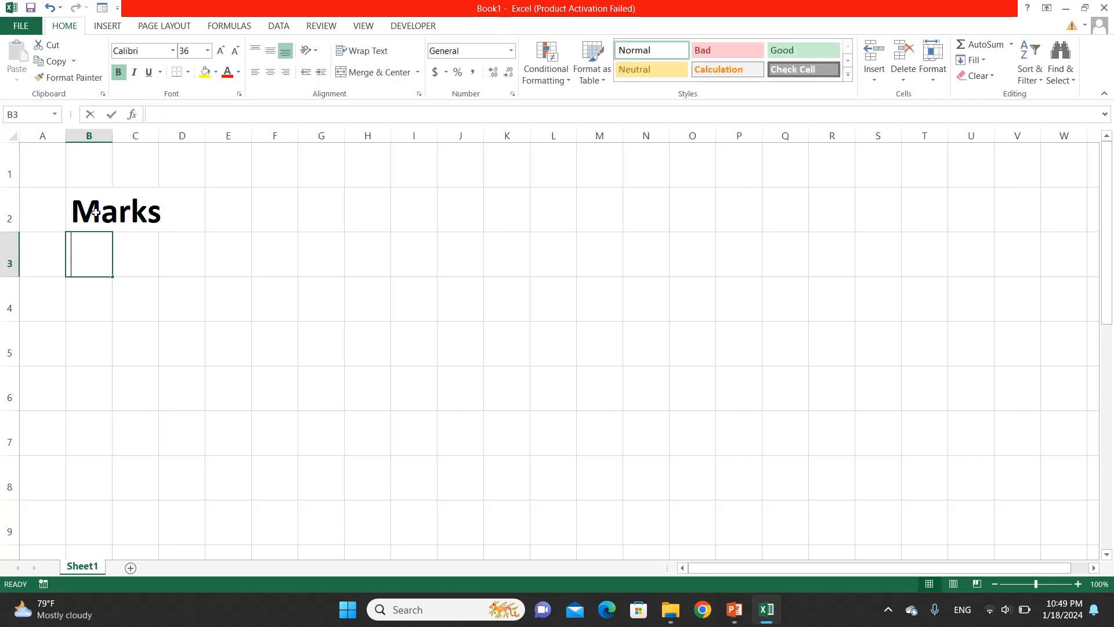
# Enter 45, 67, 89, 90 and 32 in cells B3 to B7 and widen column B to fit the heading
pyautogui.write('45')
pyautogui.press('Return')
pyautogui.write('67')
pyautogui.press('Return')
pyautogui.write('89')
pyautogui.press('Return')
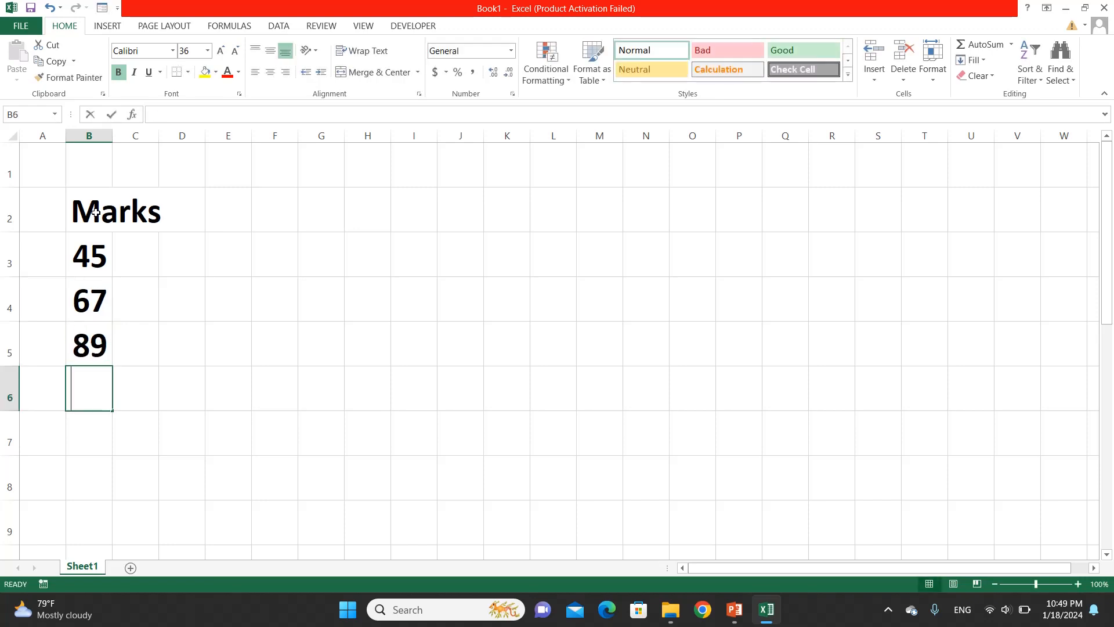
pyautogui.write('90')
pyautogui.press('Return')
pyautogui.write('32')
pyautogui.press('Return')
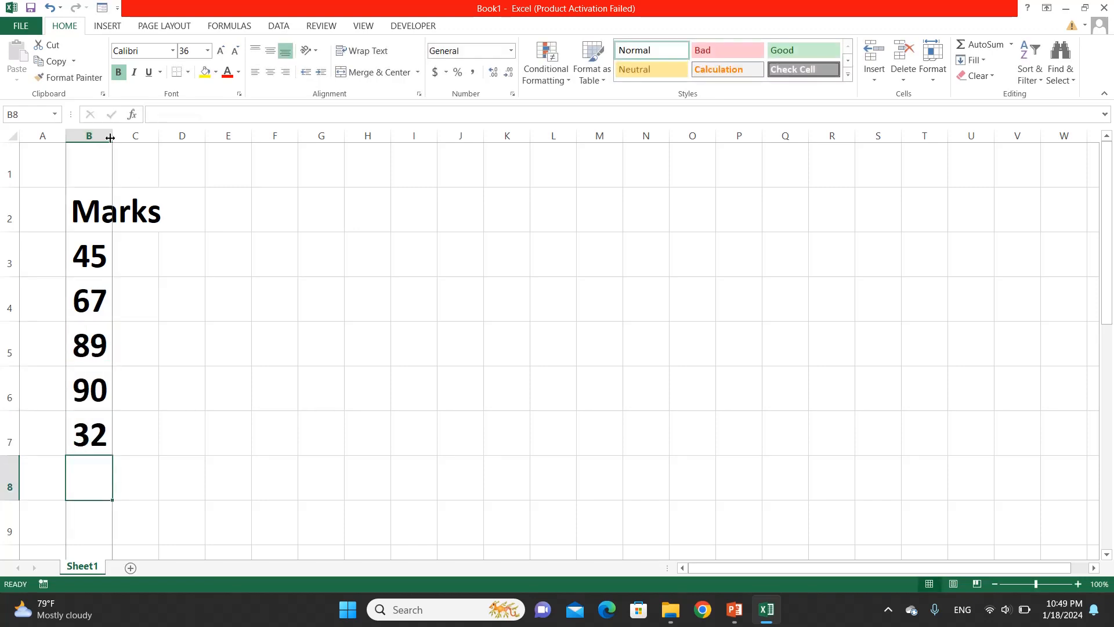
pyautogui.moveTo(110, 139); pyautogui.dragTo(170, 143)
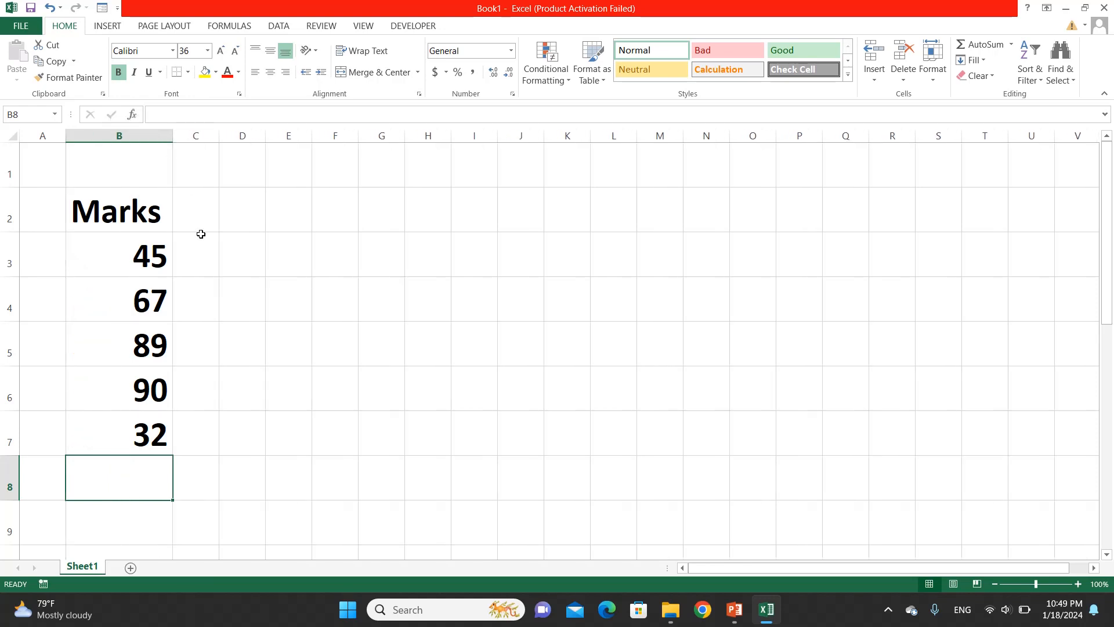
# Begin an IF formula in cell C3 that gives "A" when B3>=75, leaving it open for the value-if-false argument
pyautogui.click(198, 256)
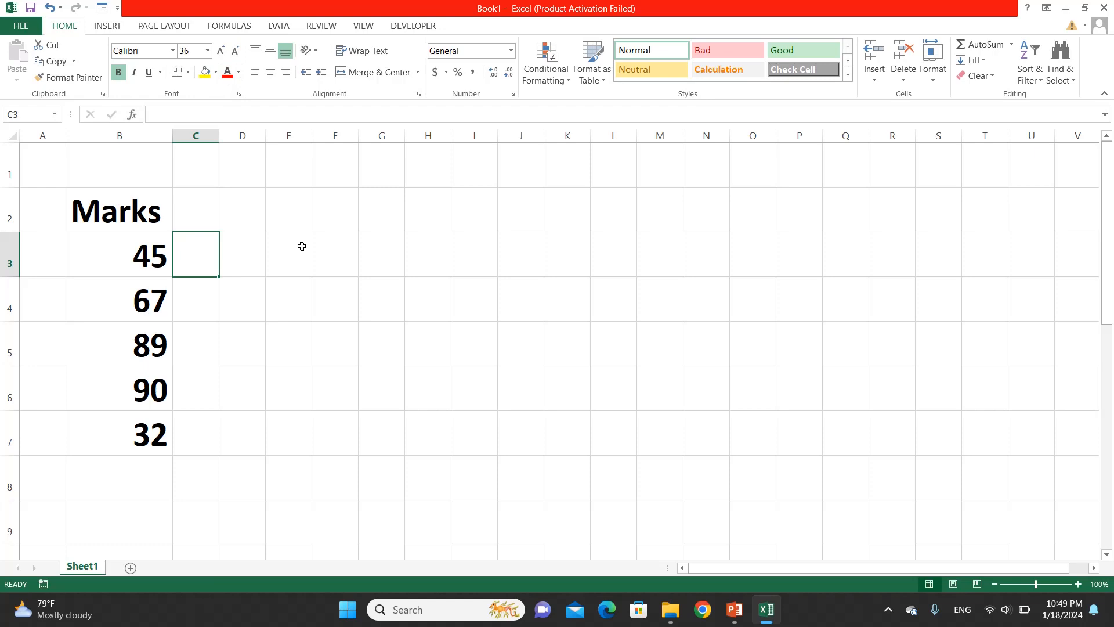
pyautogui.write('=')
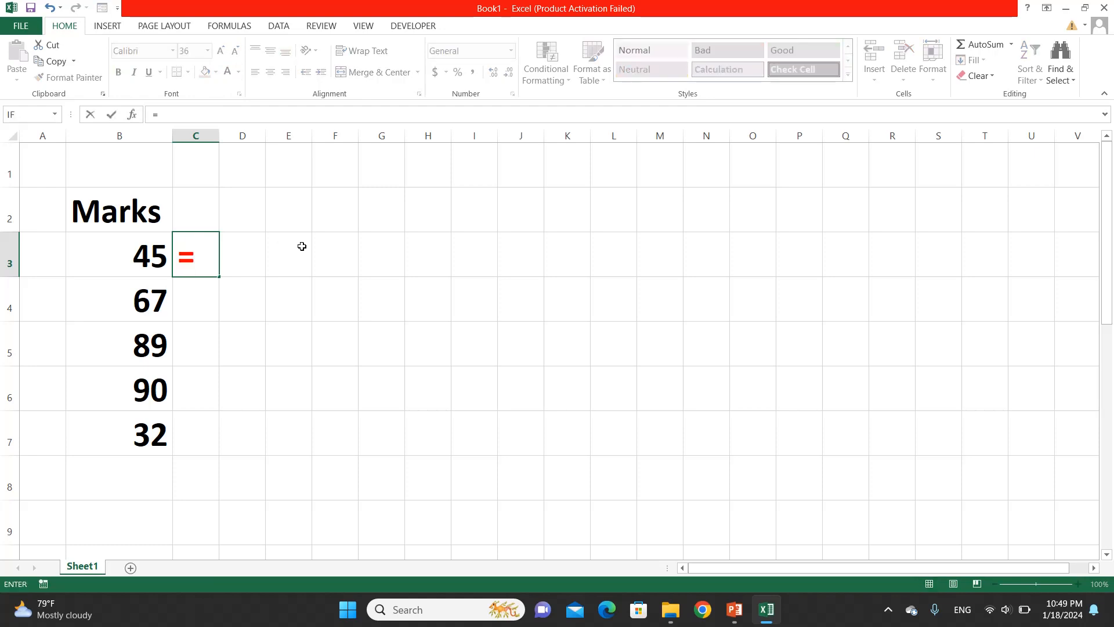
pyautogui.write('IF')
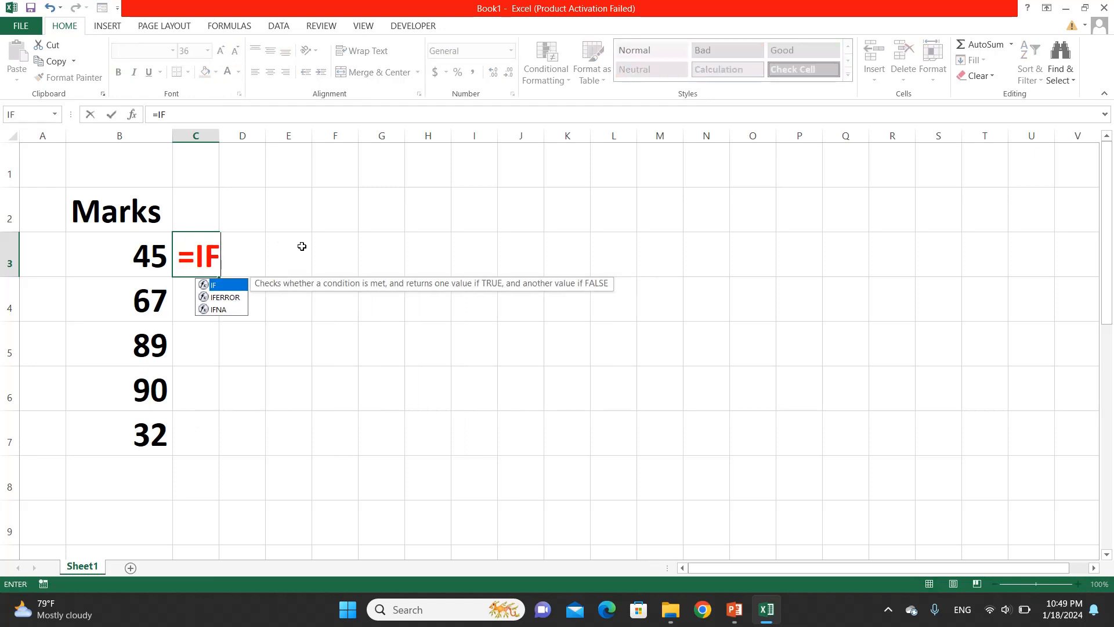
pyautogui.write('(')
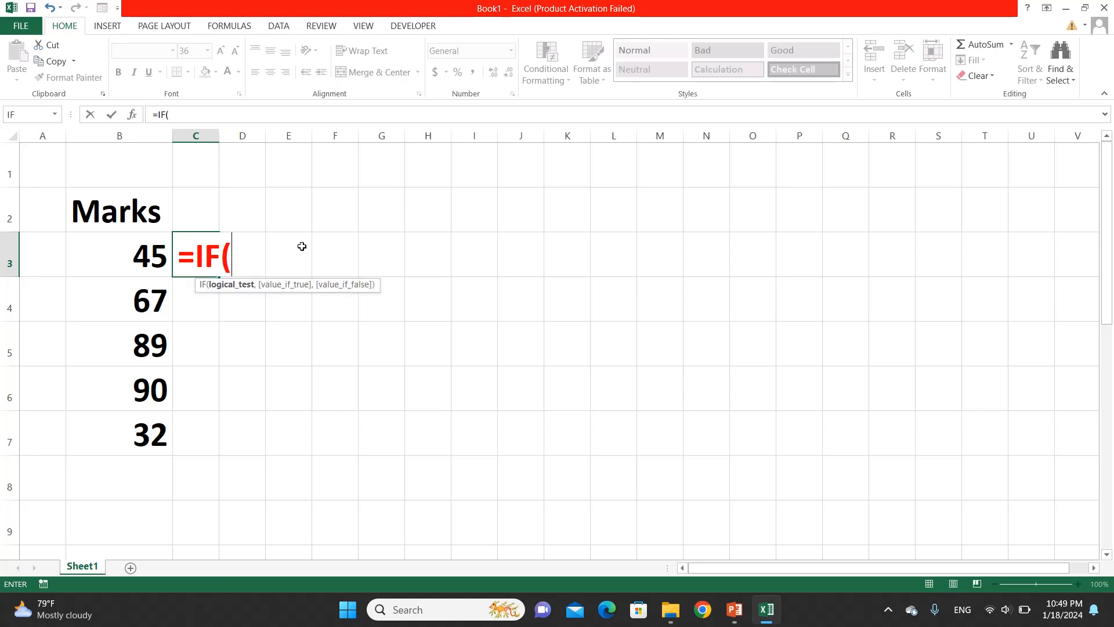
pyautogui.click(146, 250)
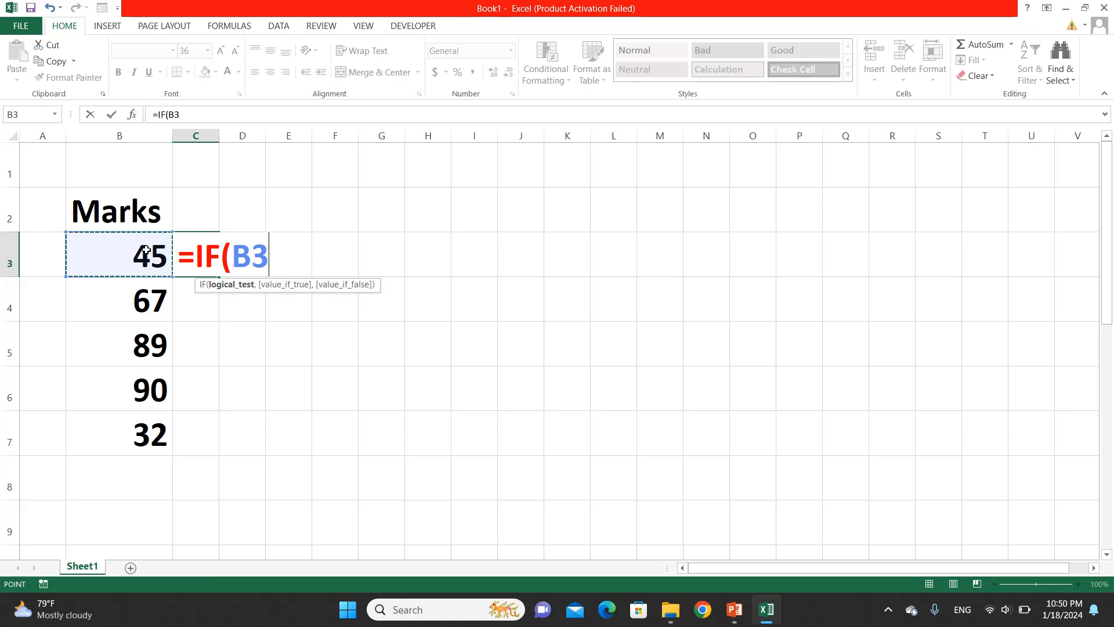
pyautogui.write('>=')
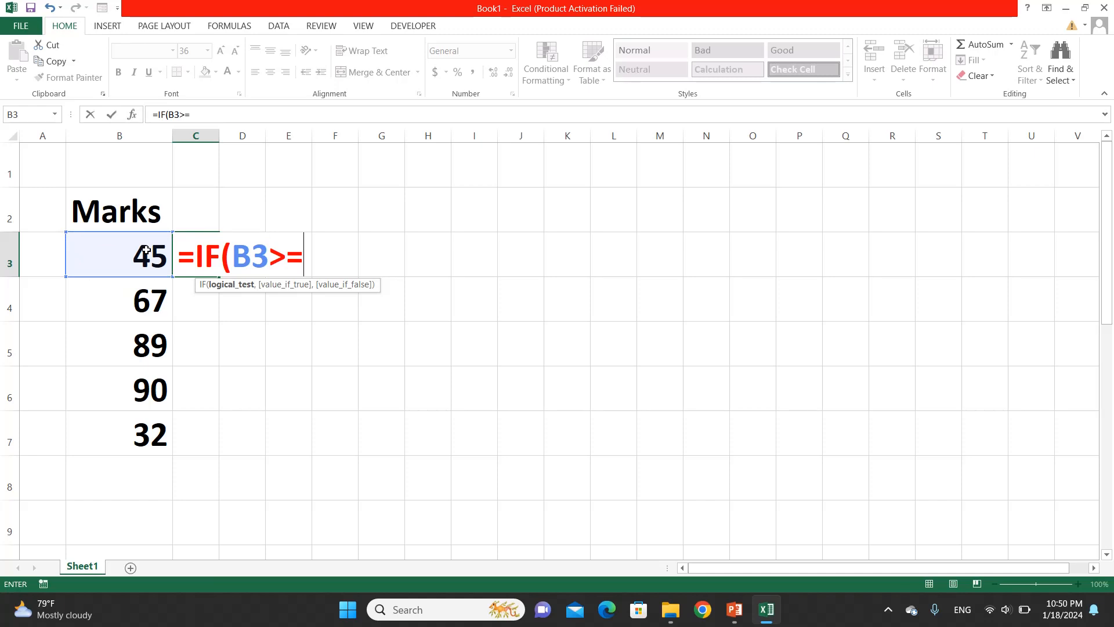
pyautogui.write('75,')
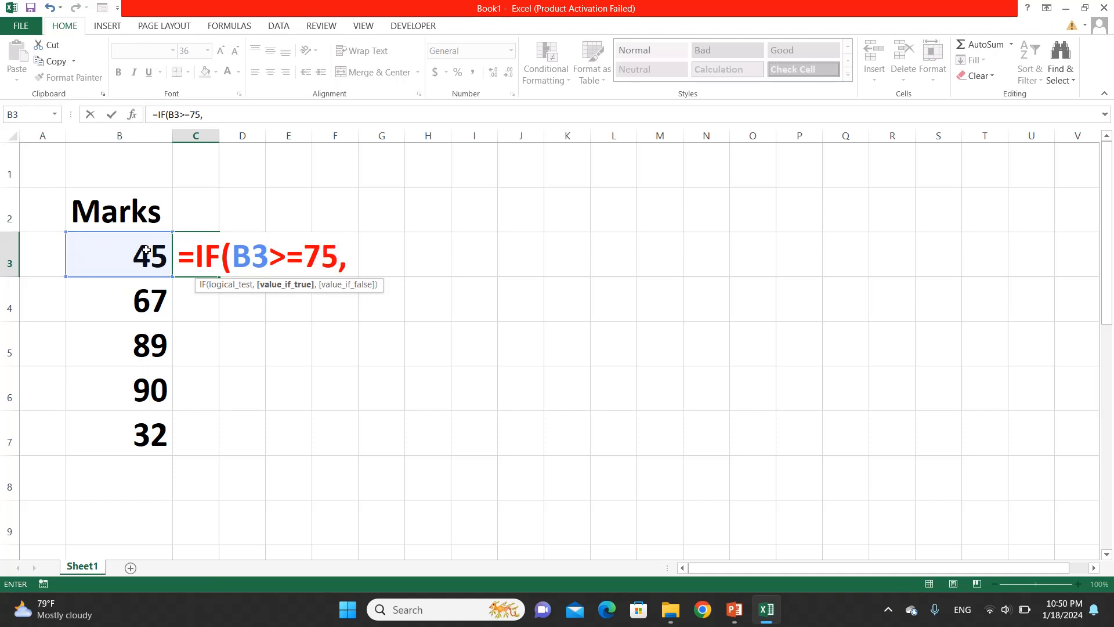
pyautogui.write('"A",')
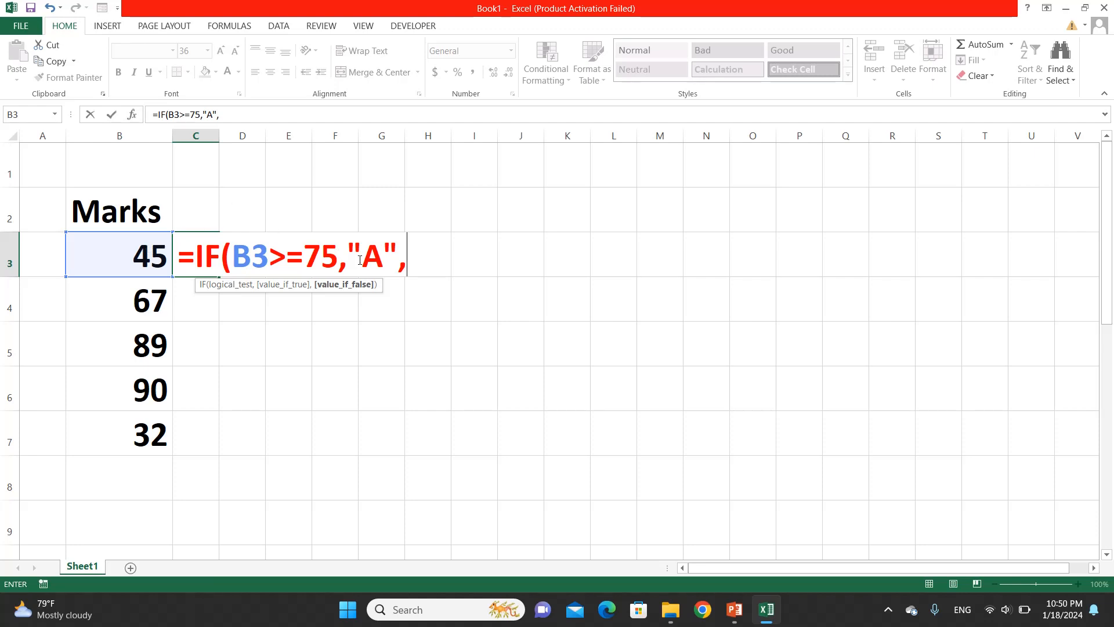
pyautogui.write(')')
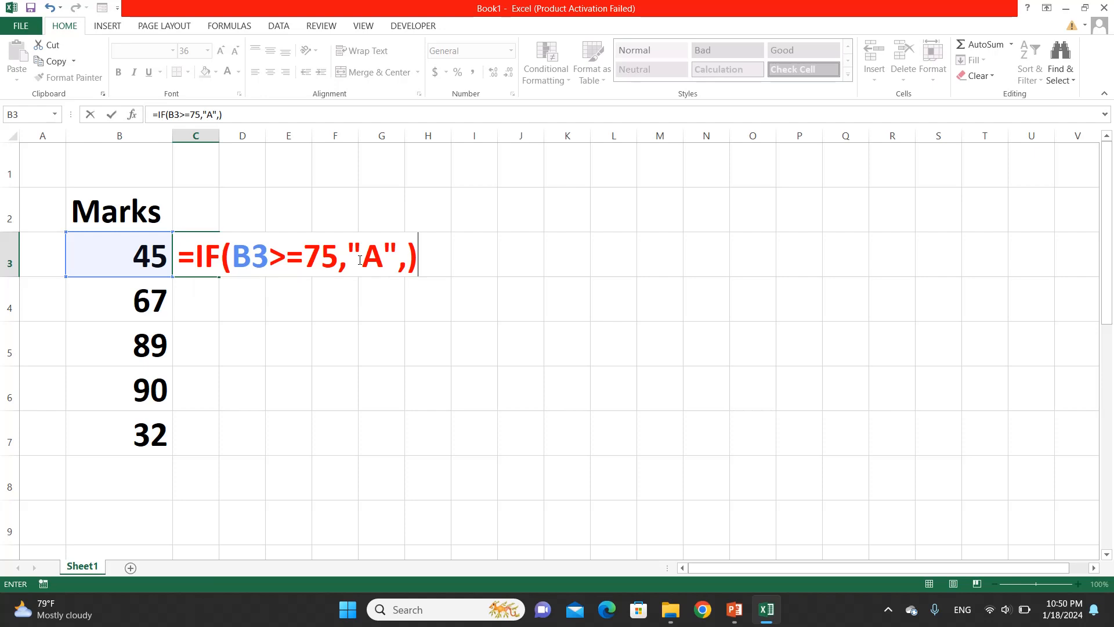
pyautogui.press('BackSpace')
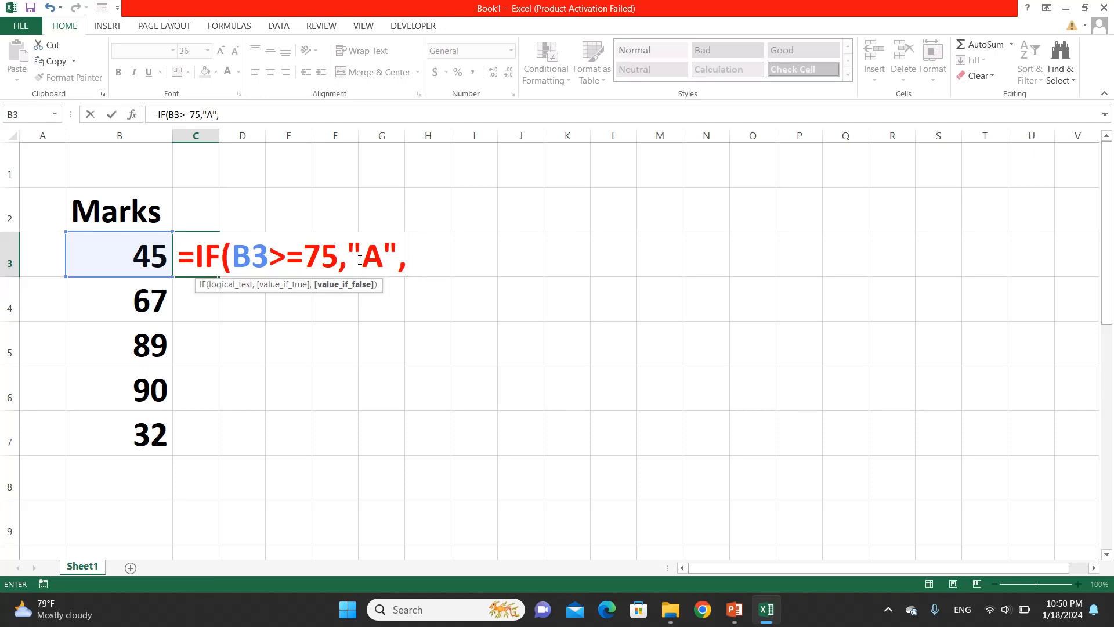
# Nest a second IF in the C3 formula as the false value, giving "B" when B3>=65
pyautogui.write('IF')
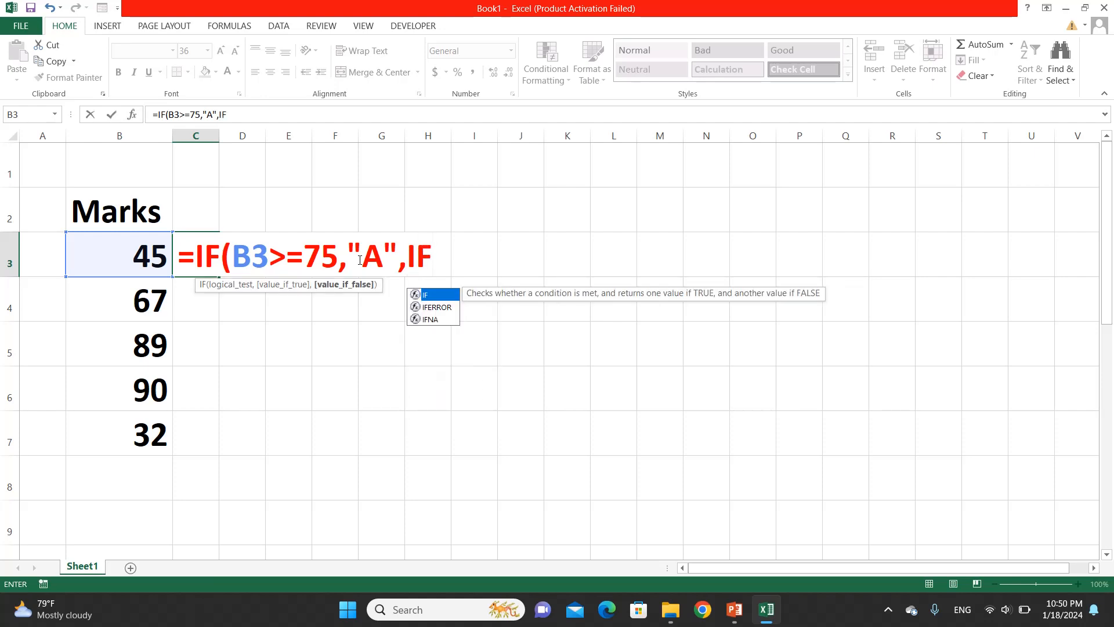
pyautogui.write('(')
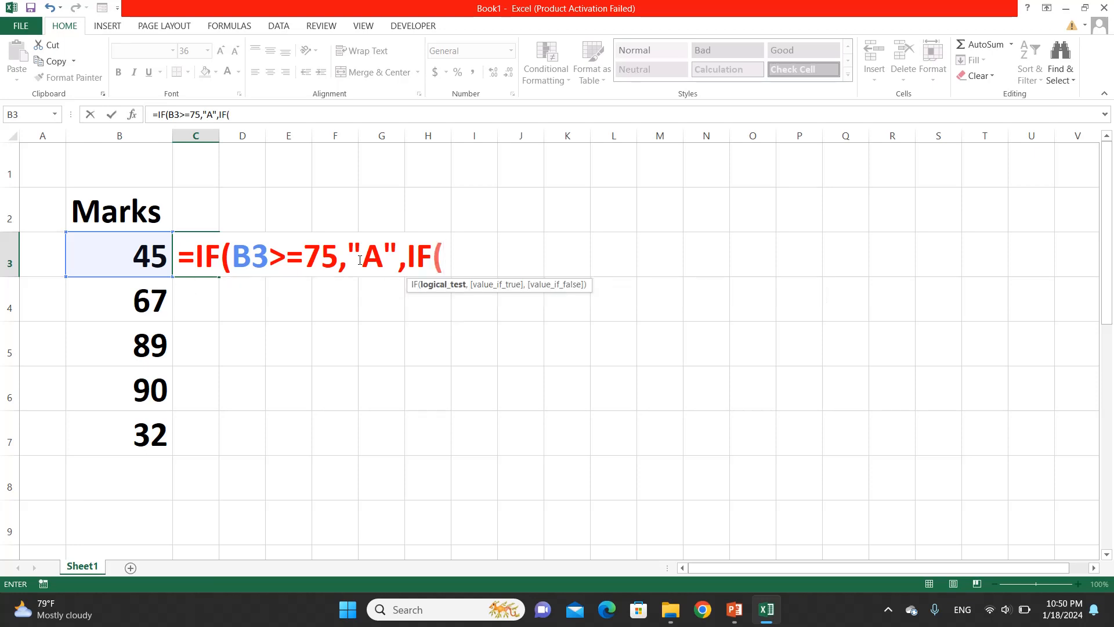
pyautogui.click(134, 245)
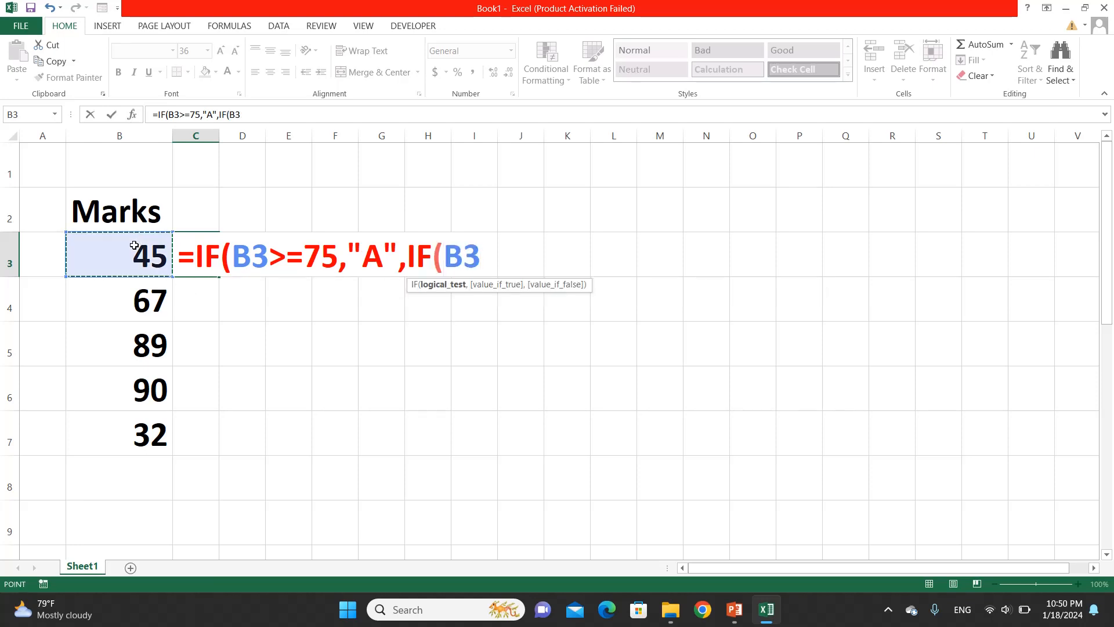
pyautogui.write('>=')
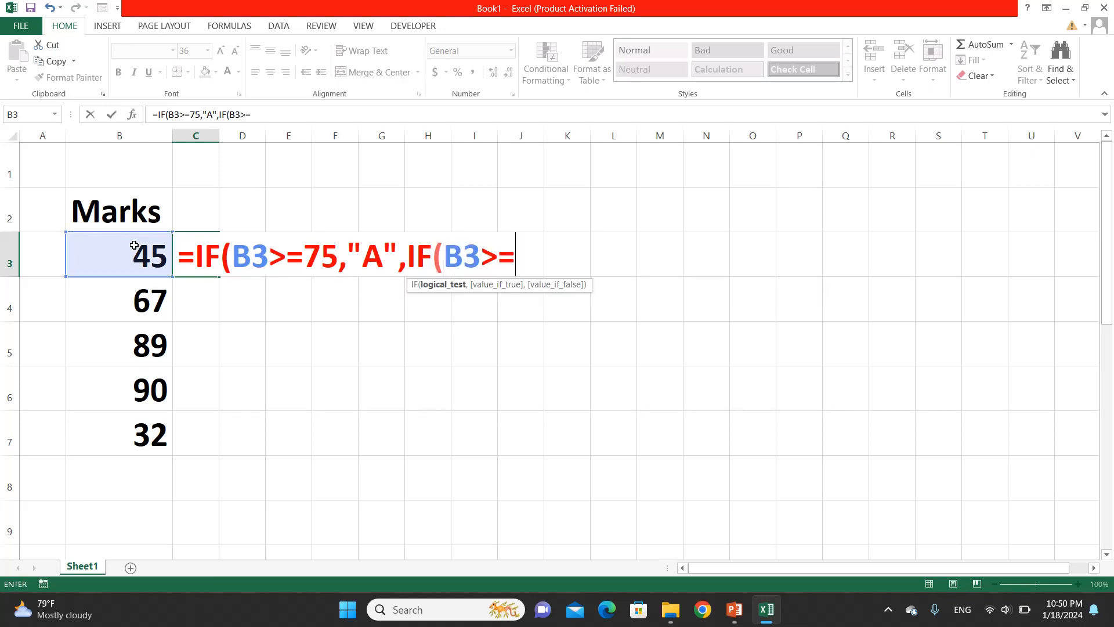
pyautogui.write('65')
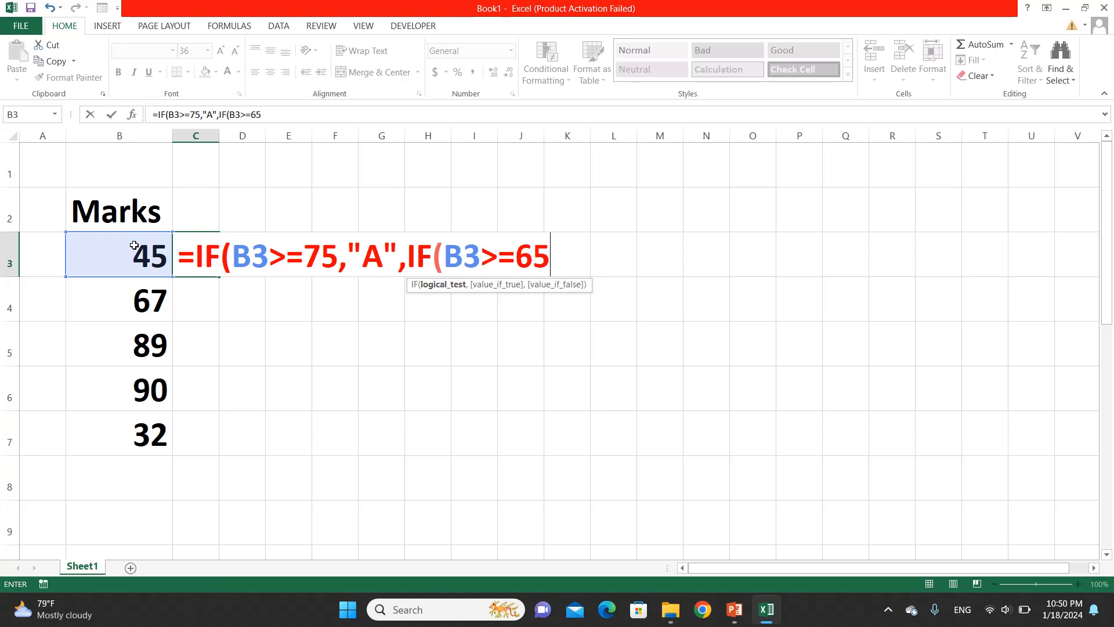
pyautogui.write(',"')
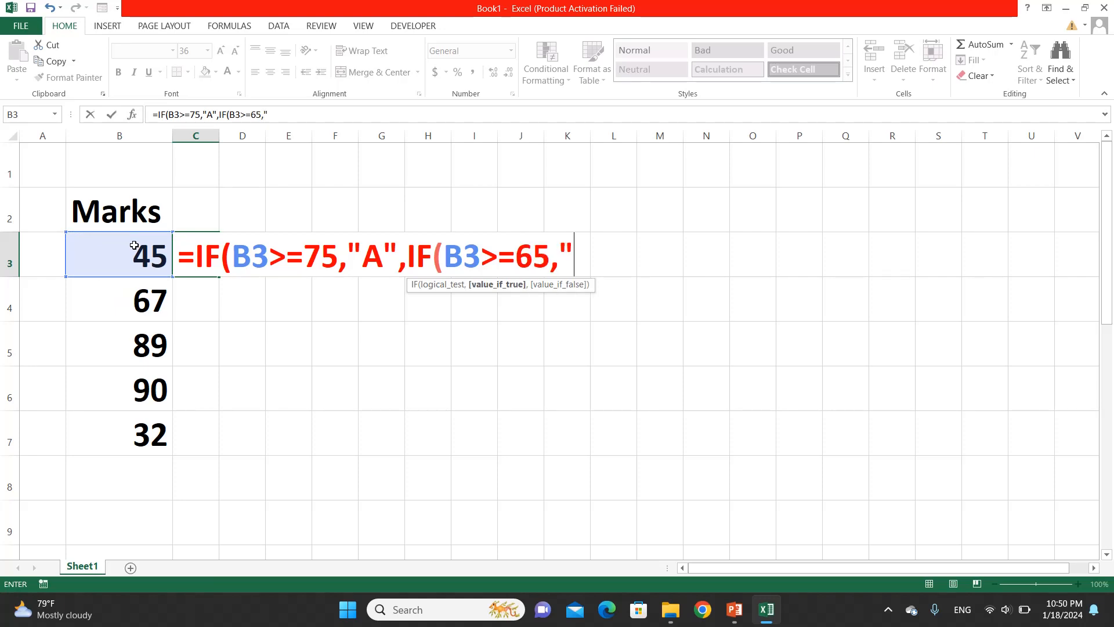
pyautogui.write('B",')
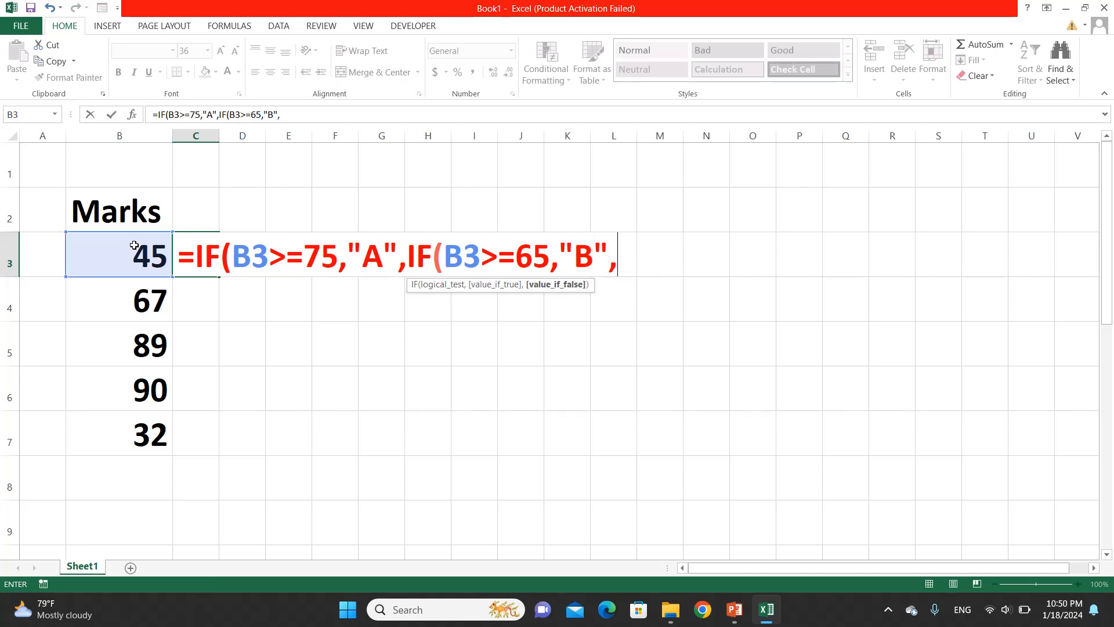
pyautogui.write(')')
pyautogui.press('BackSpace')
# Nest a third IF in the C3 formula as the false value, giving "C" when B3>=55
pyautogui.write('IF(')
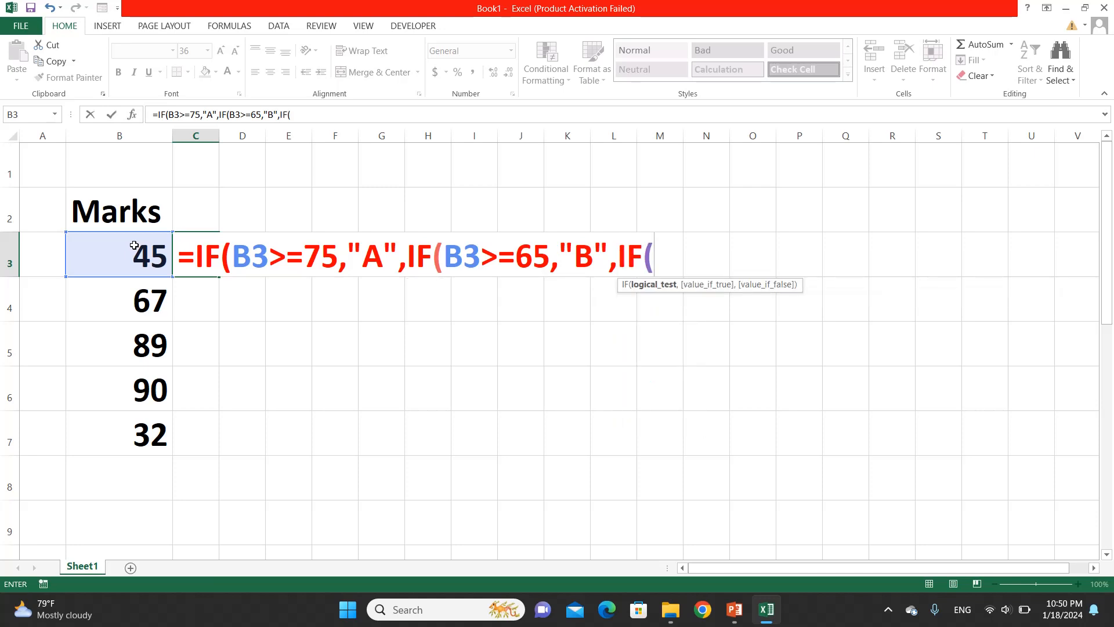
pyautogui.click(134, 245)
pyautogui.write('>=')
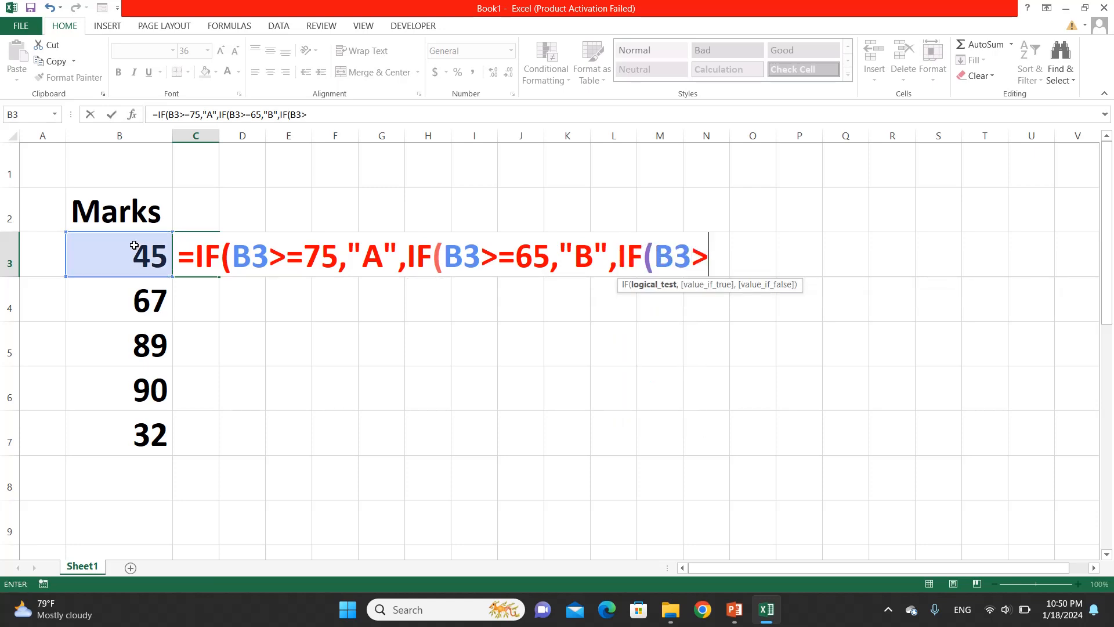
pyautogui.write('55')
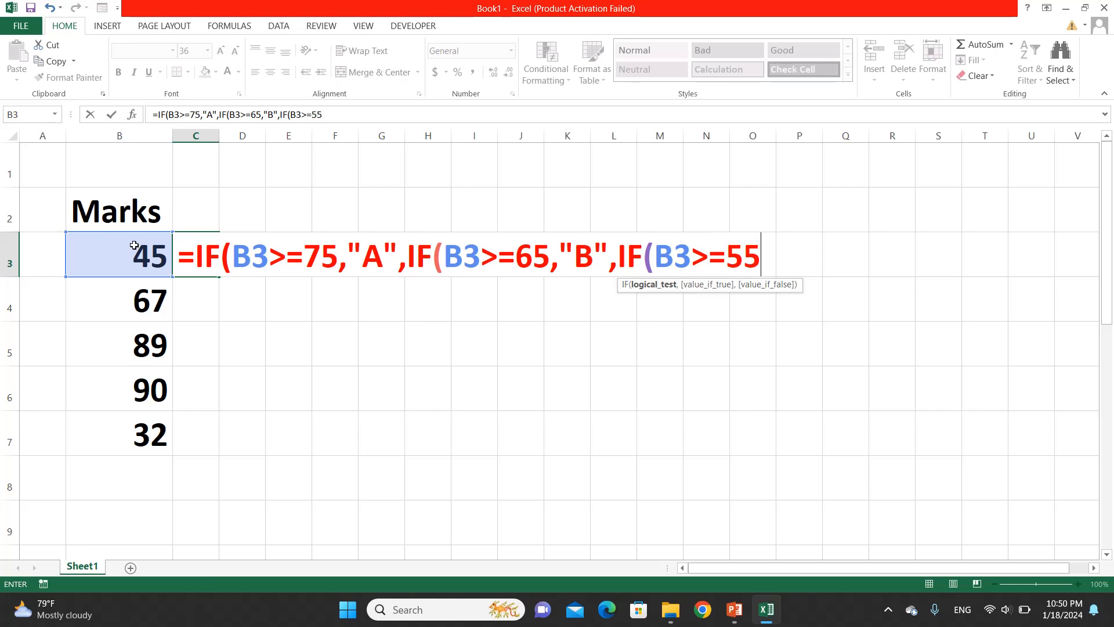
pyautogui.write(',"C')
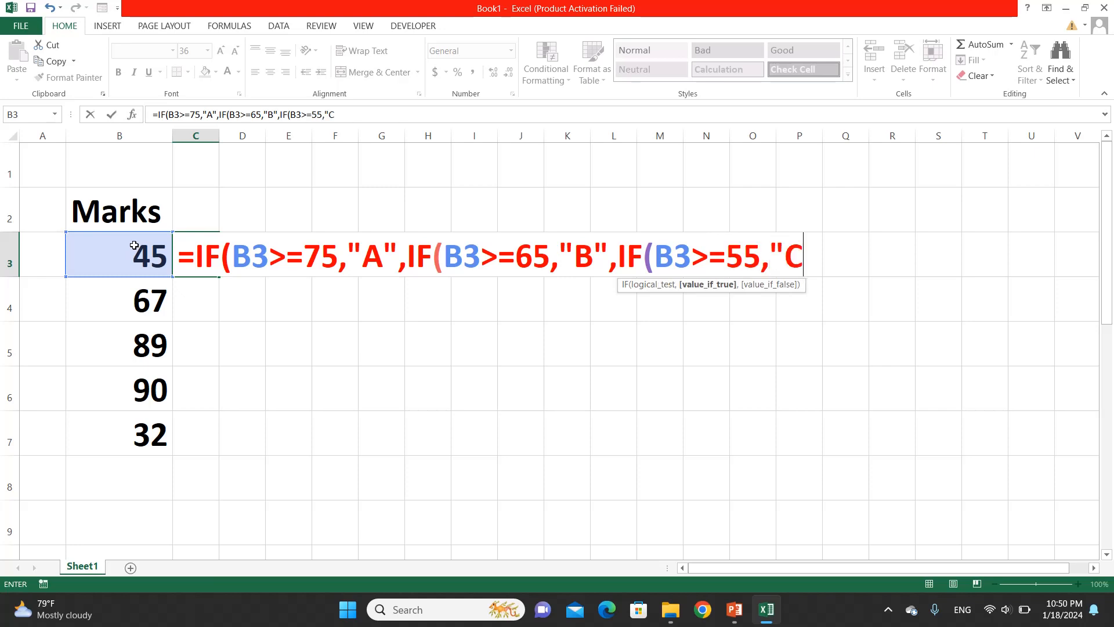
pyautogui.write('",')
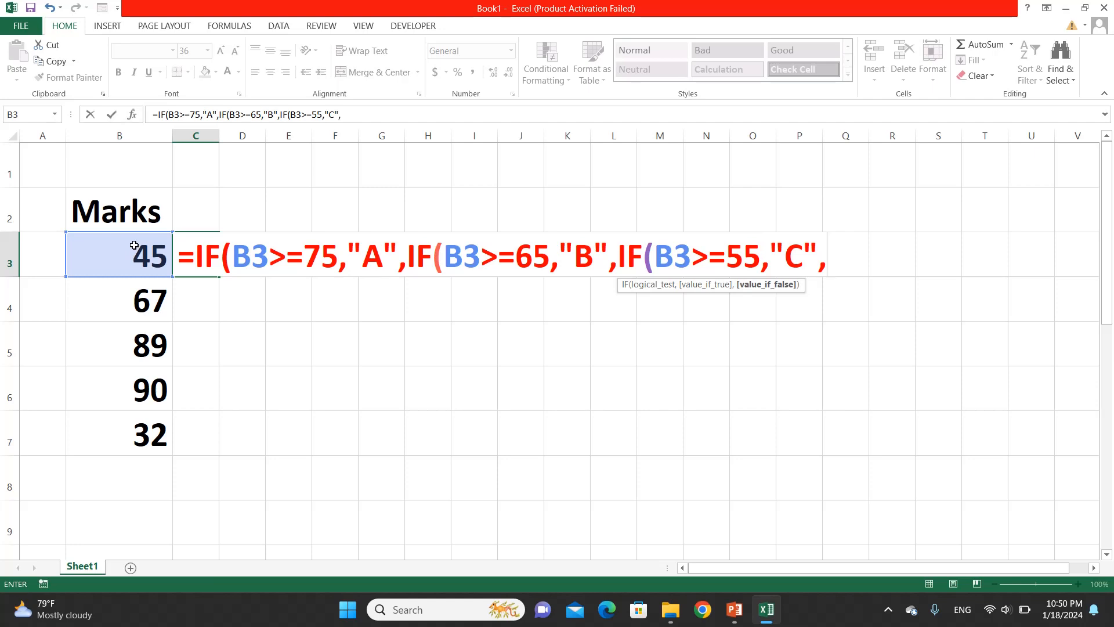
# Nest a fourth IF in the C3 formula as the false value, giving "S" when B3>=45
pyautogui.write('IF(')
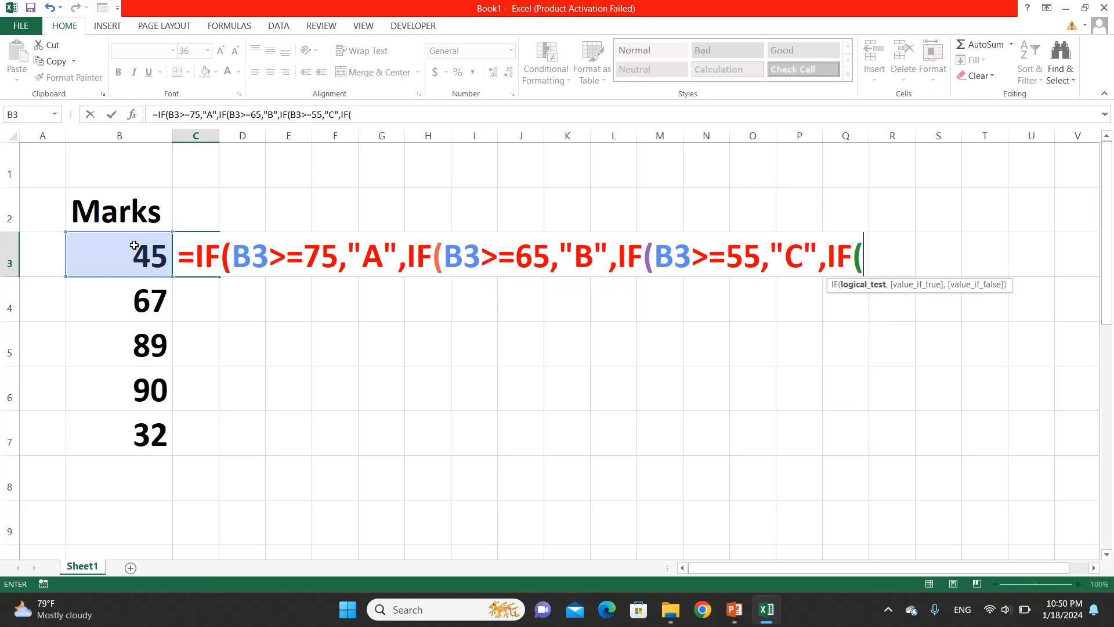
pyautogui.click(134, 245)
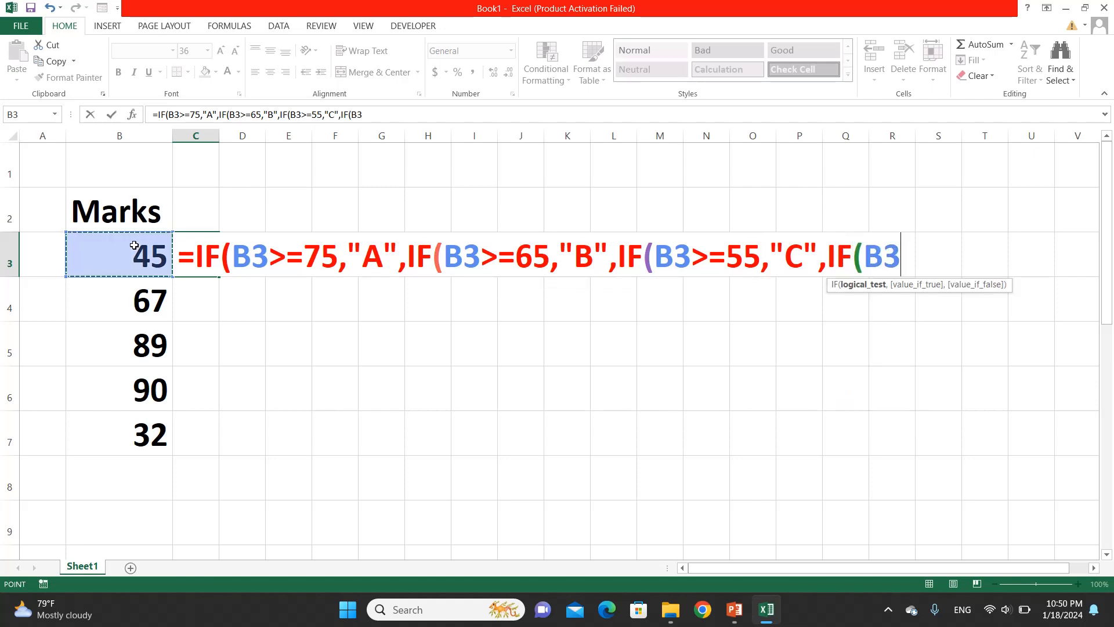
pyautogui.write('>=')
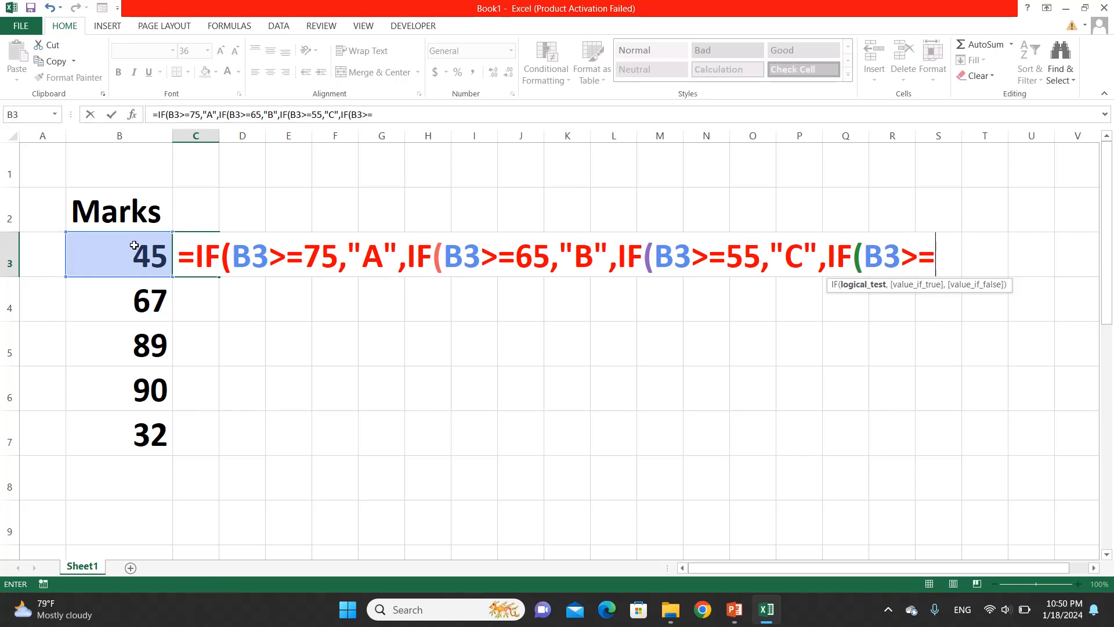
pyautogui.write('45,"')
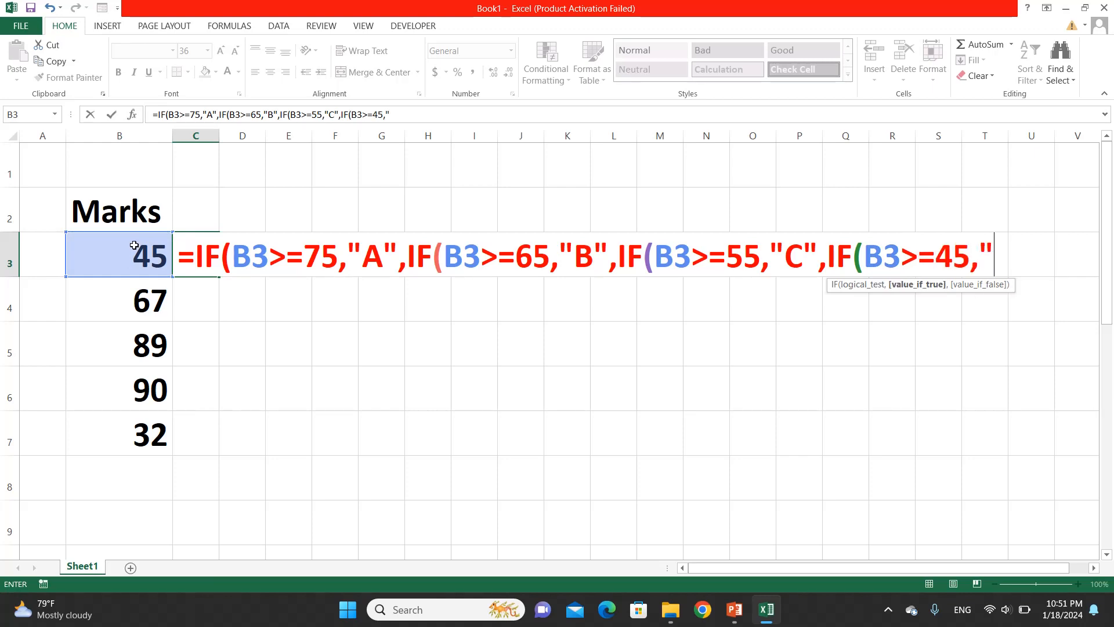
pyautogui.write('S",')
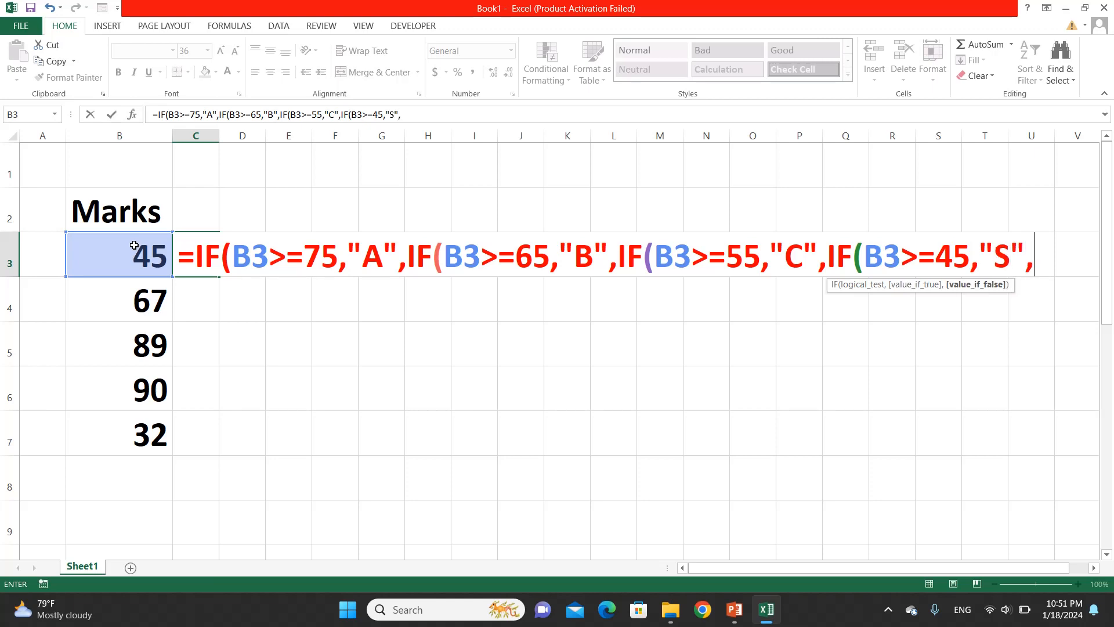
# Give "F" as the innermost false value, close all four IFs and enter the formula in C3
pyautogui.write('"F"')
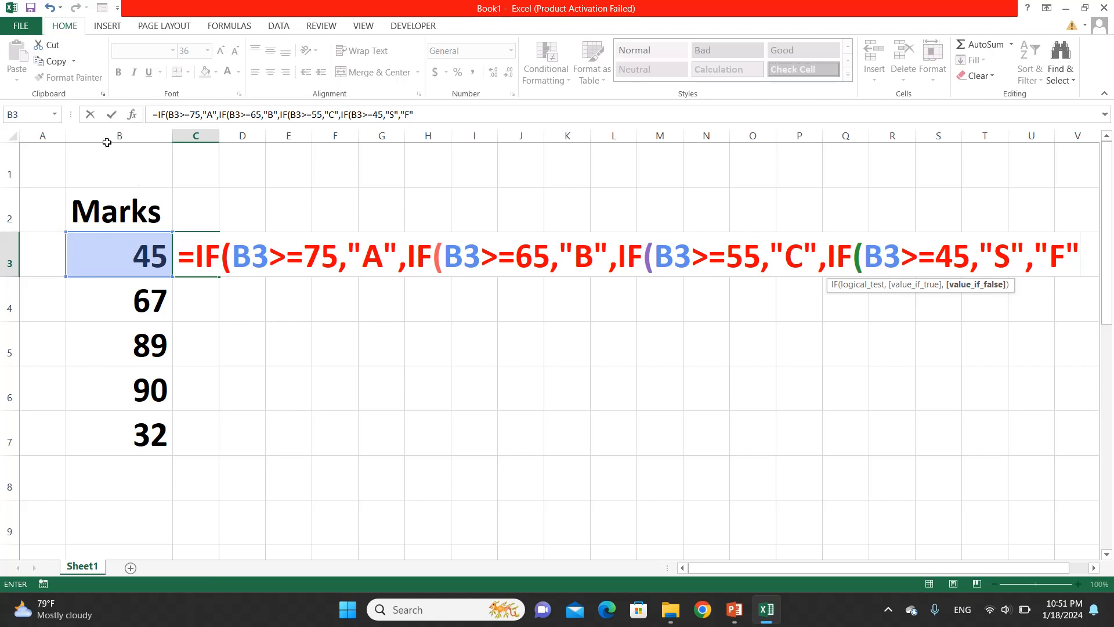
pyautogui.click(1091, 568)
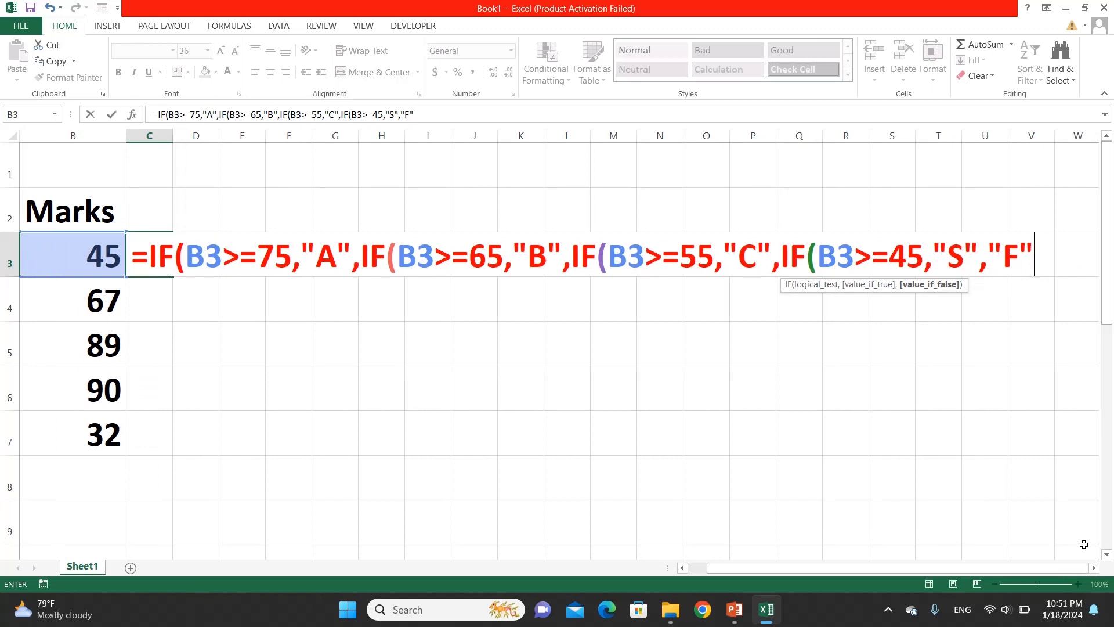
pyautogui.write('))))')
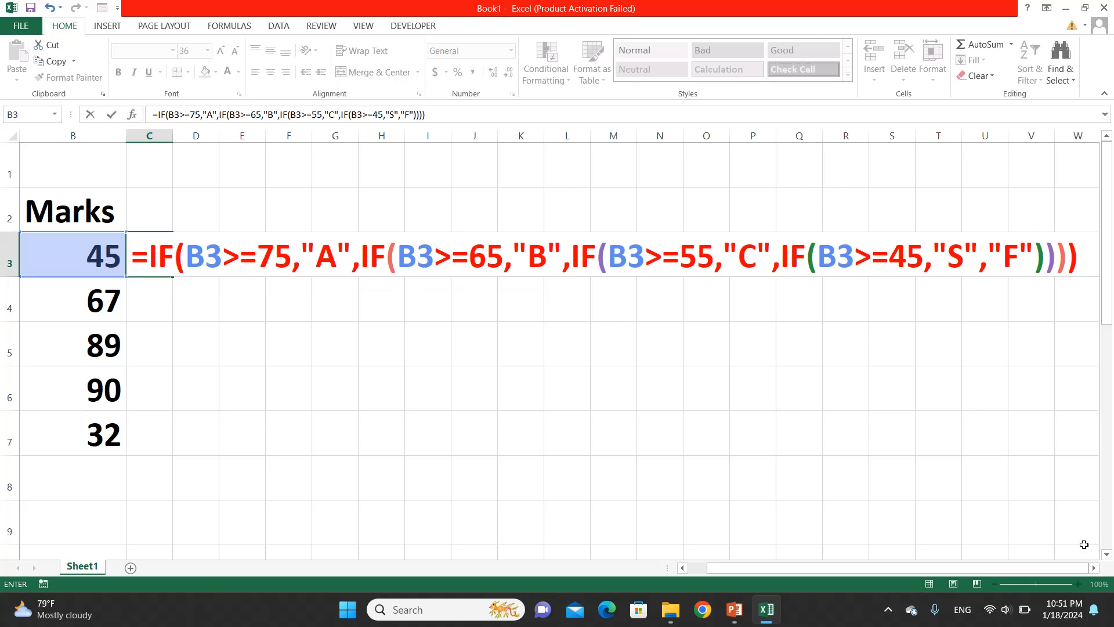
pyautogui.press('Return')
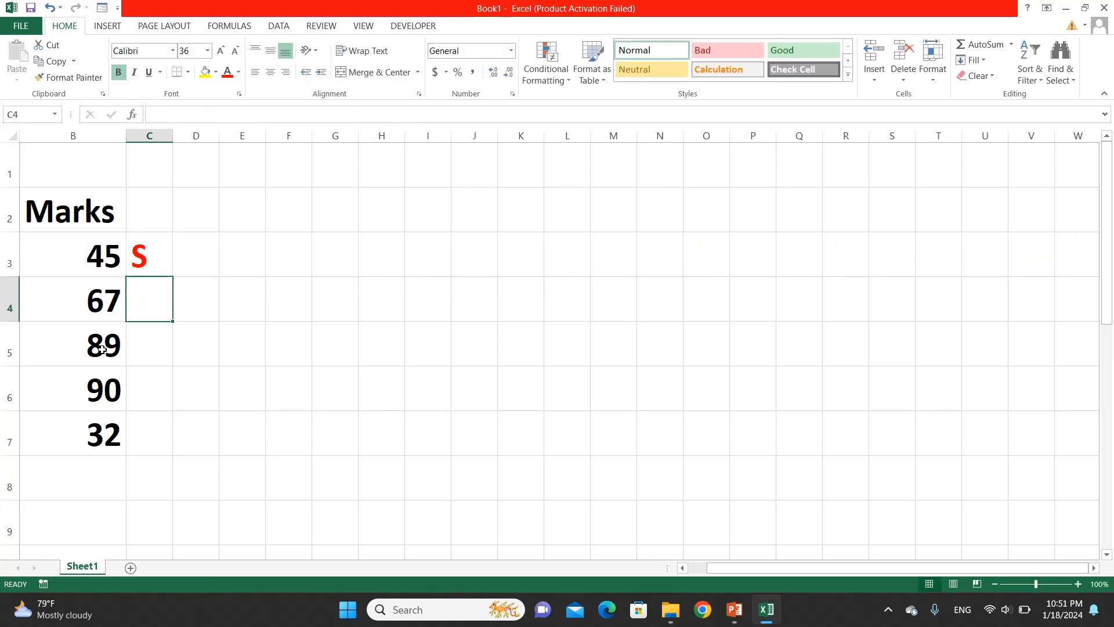
# Test the grade formula by entering 90 and then 64 as the mark in cell B3
pyautogui.click(100, 255)
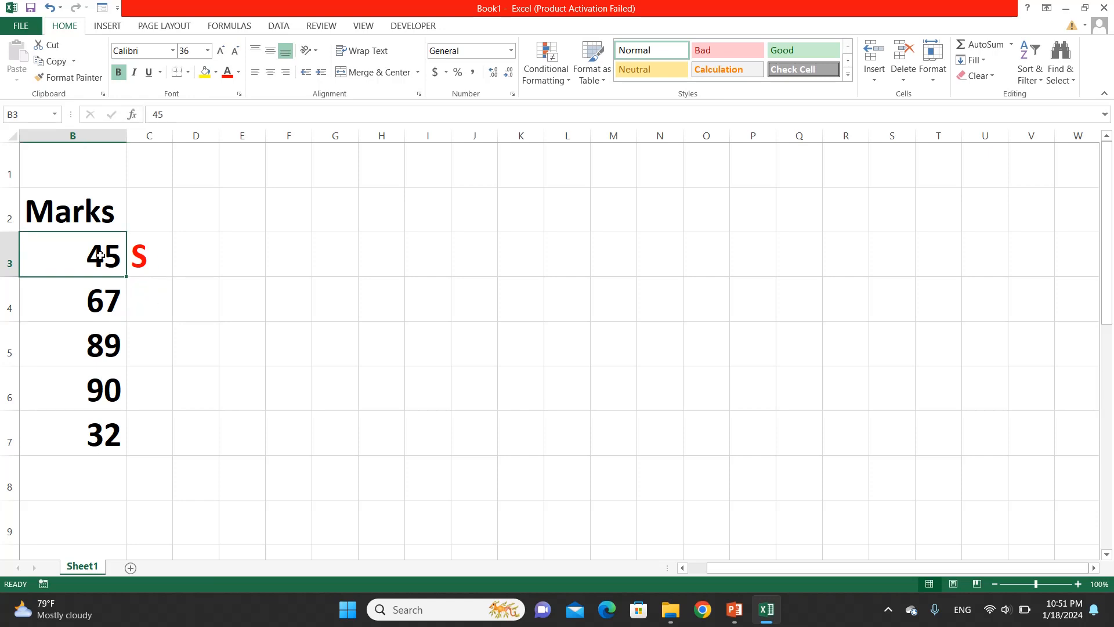
pyautogui.write('90')
pyautogui.press('Return')
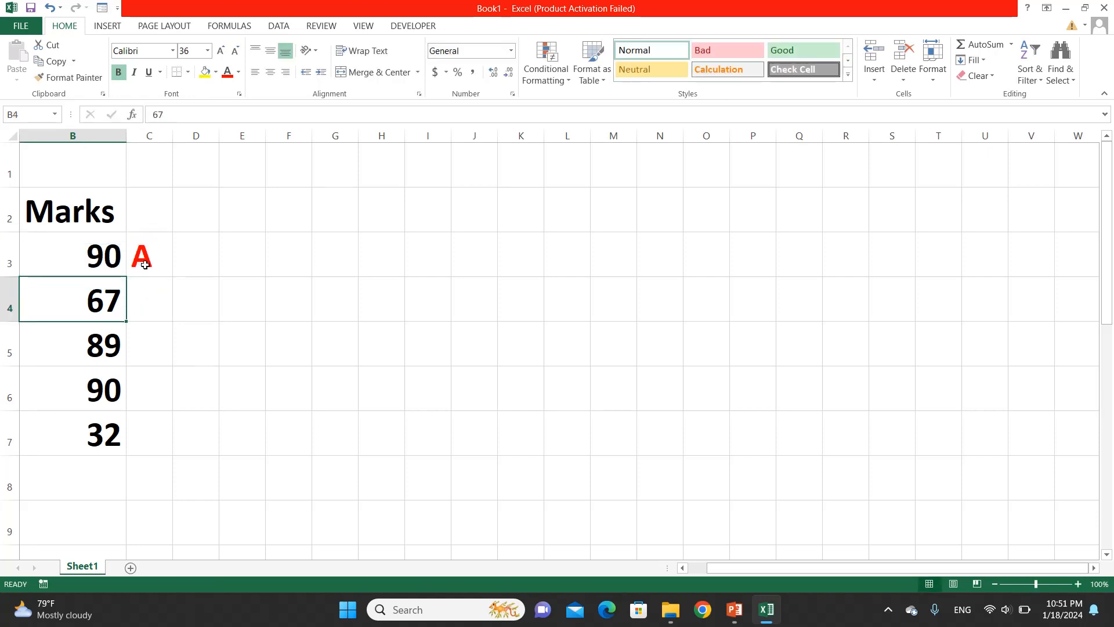
pyautogui.click(96, 265)
pyautogui.write('45')
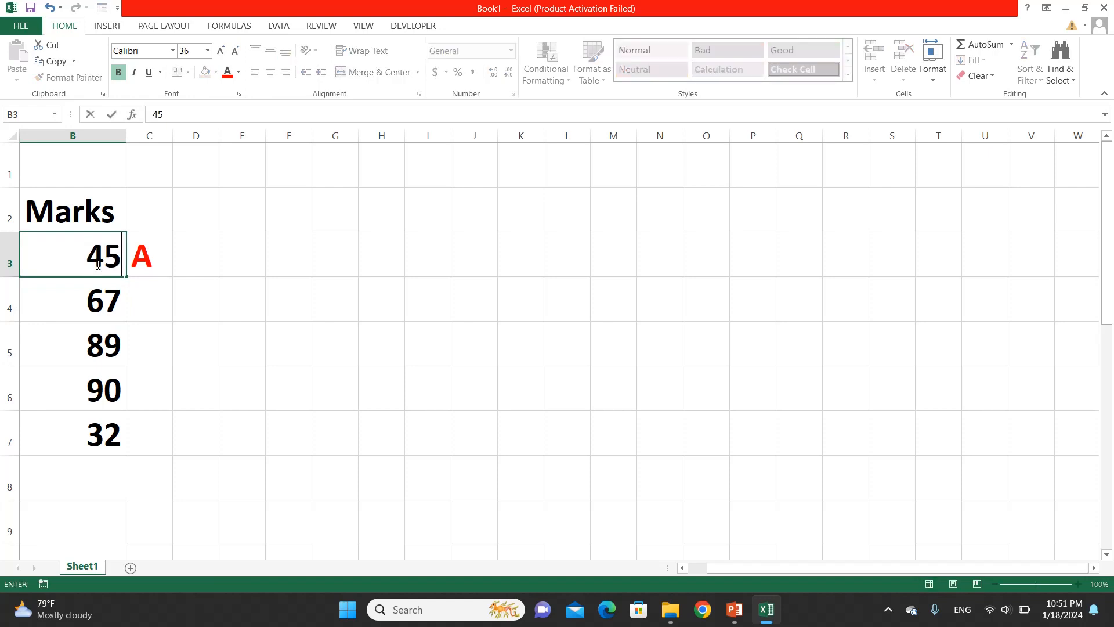
pyautogui.press('BackSpace')
pyautogui.press('BackSpace')
pyautogui.write('64')
pyautogui.press('Return')
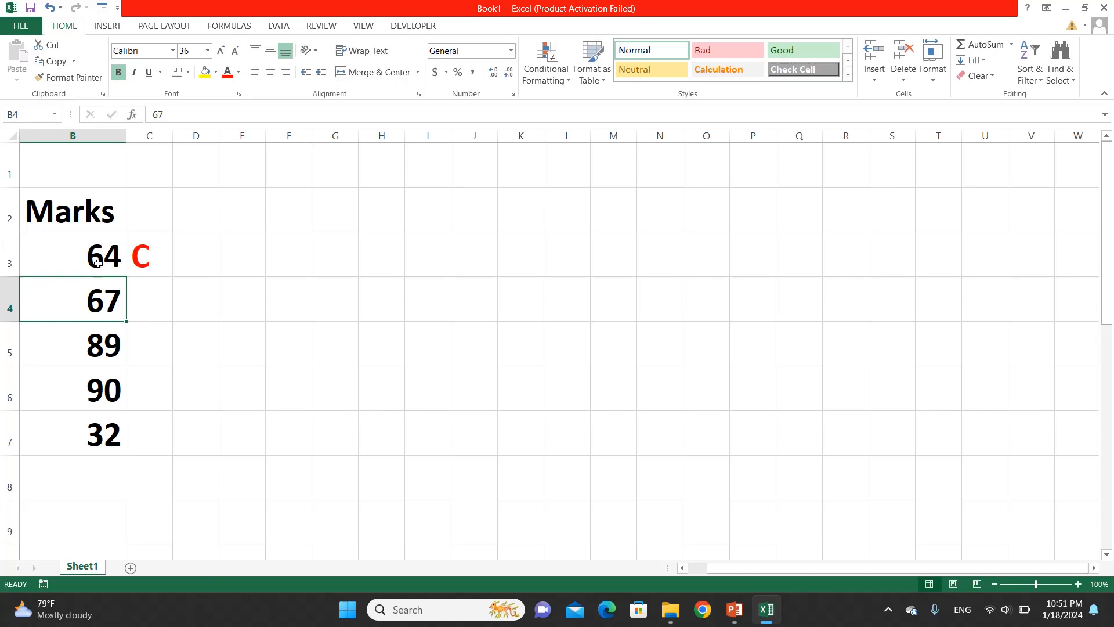
# Set the mark in B3 to 65 and fill the C3 grade formula down to C7
pyautogui.click(99, 253)
pyautogui.write('65')
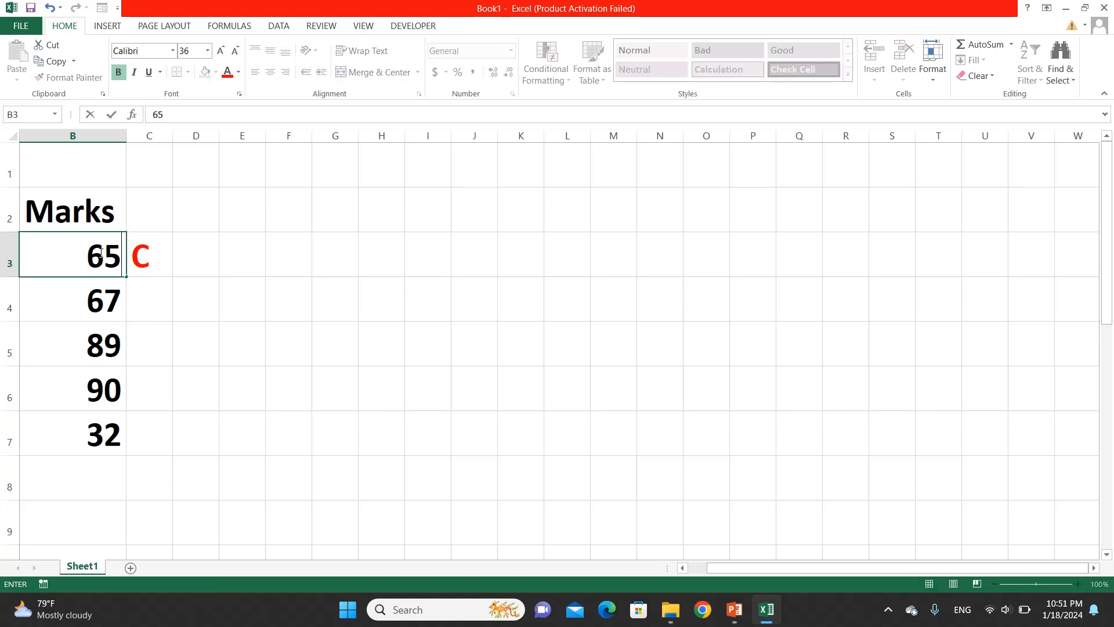
pyautogui.press('Return')
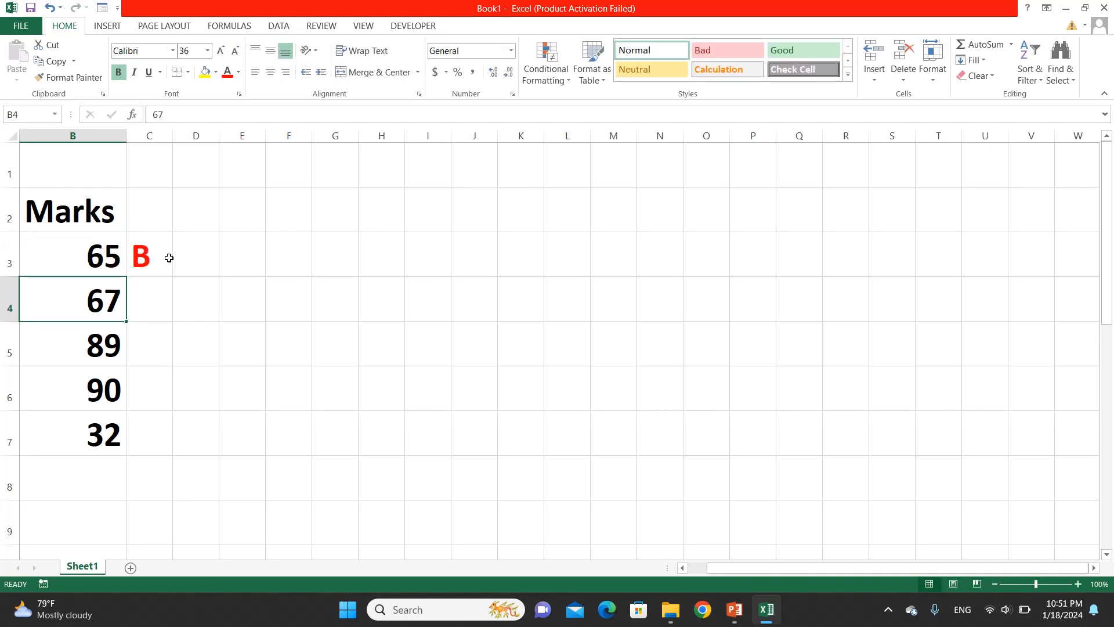
pyautogui.click(165, 257)
pyautogui.moveTo(173, 278); pyautogui.dragTo(162, 448)
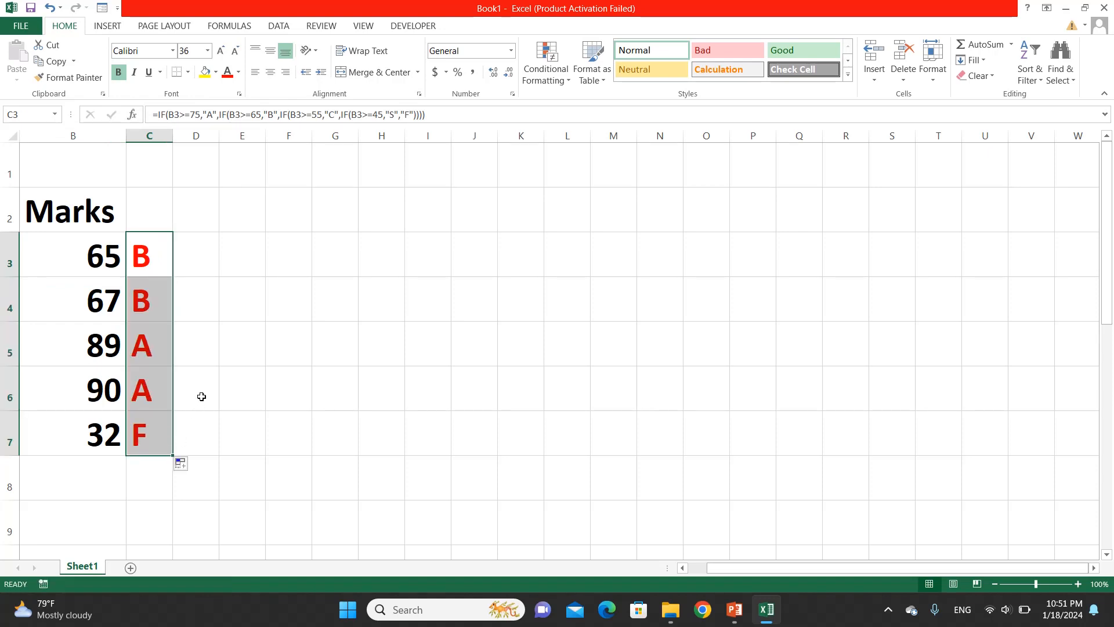
# Show the C3 formula as plain text by putting an apostrophe in front of its equals sign
pyautogui.doubleClick(160, 255)
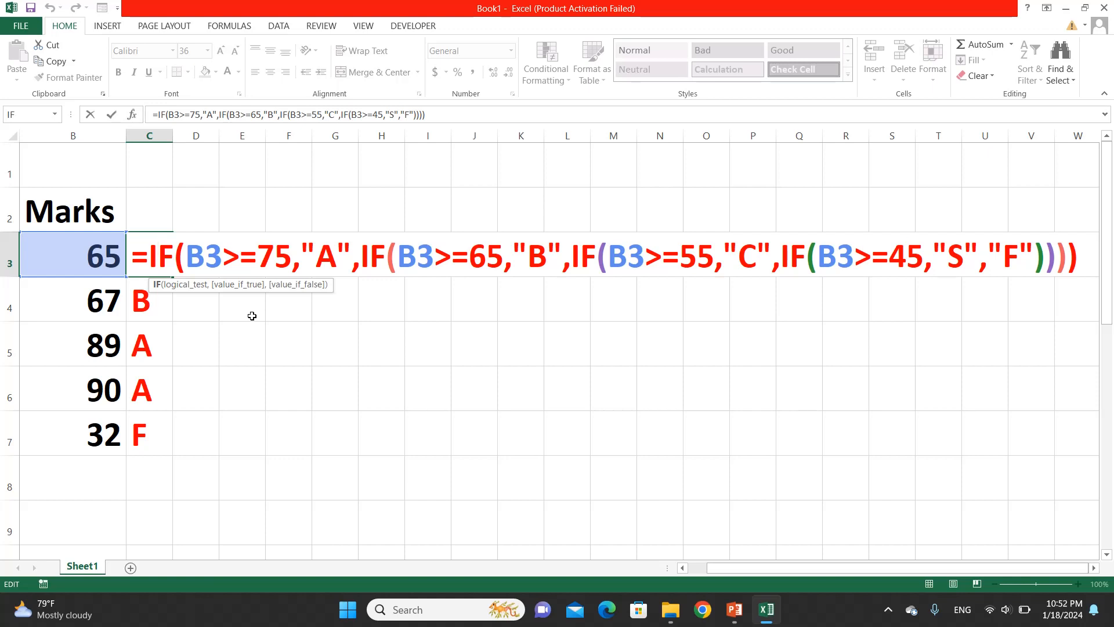
pyautogui.click(132, 266)
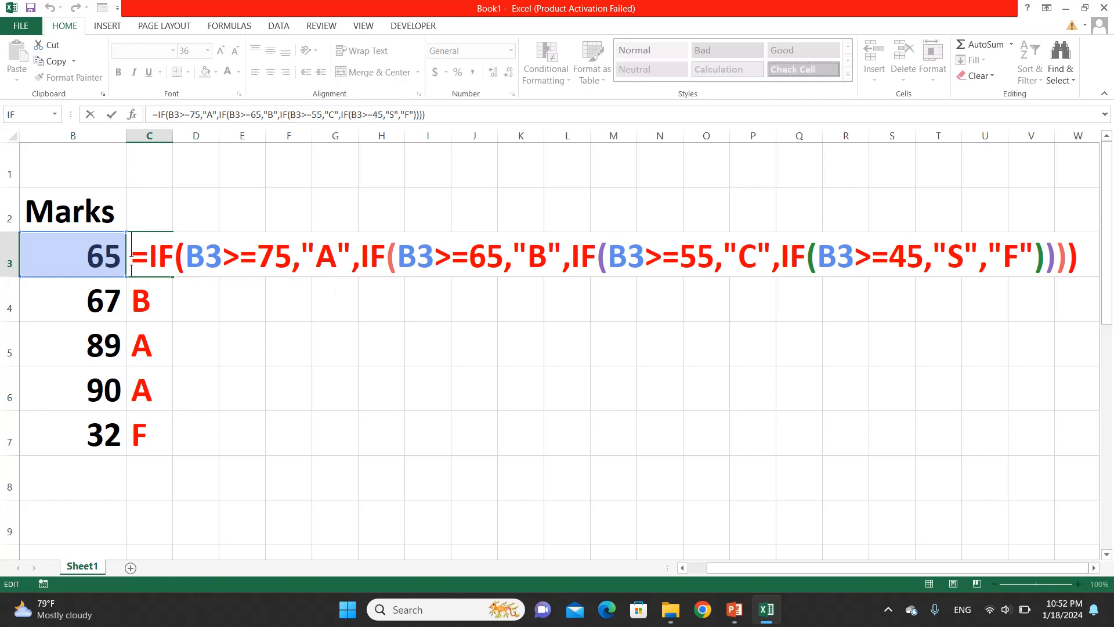
pyautogui.write("'")
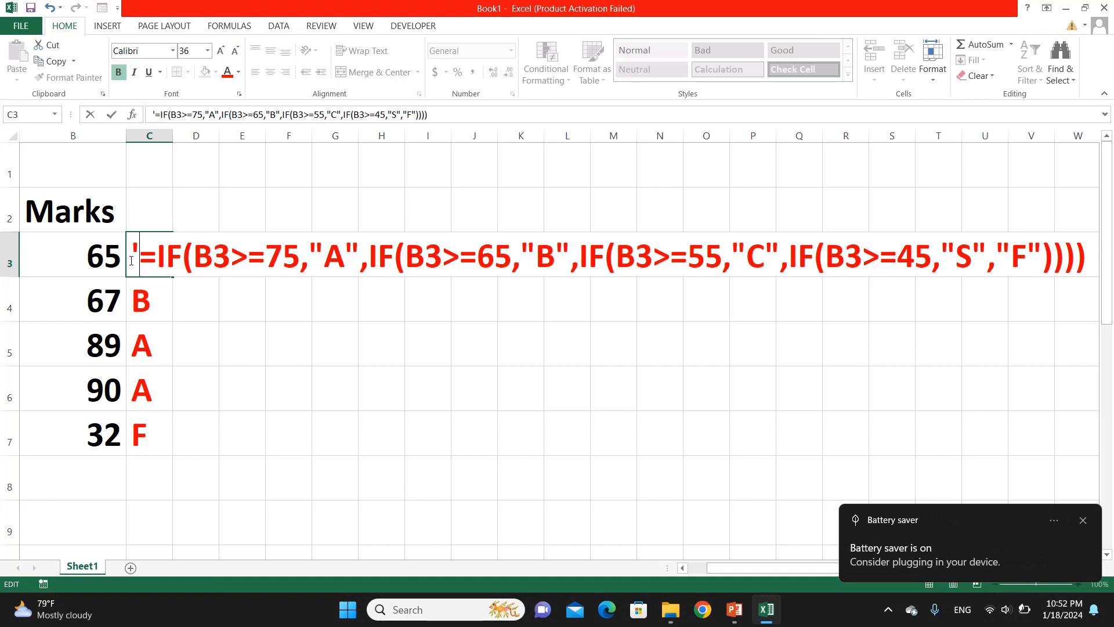
pyautogui.hotkey('ctrl', 'Return')
pyautogui.press('Down')
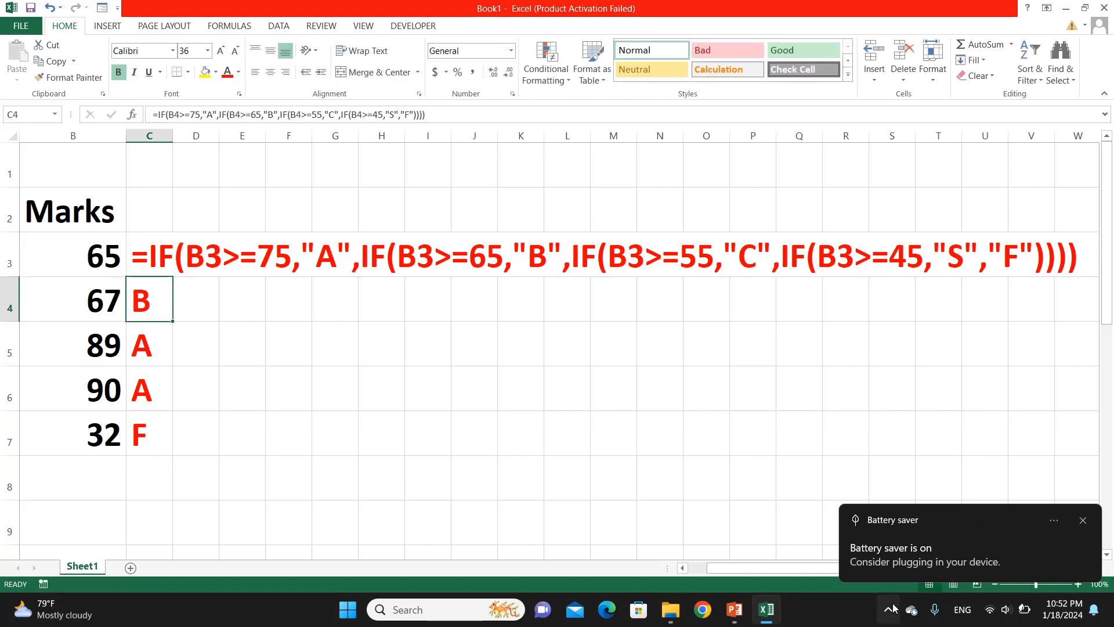
pyautogui.click(1084, 521)
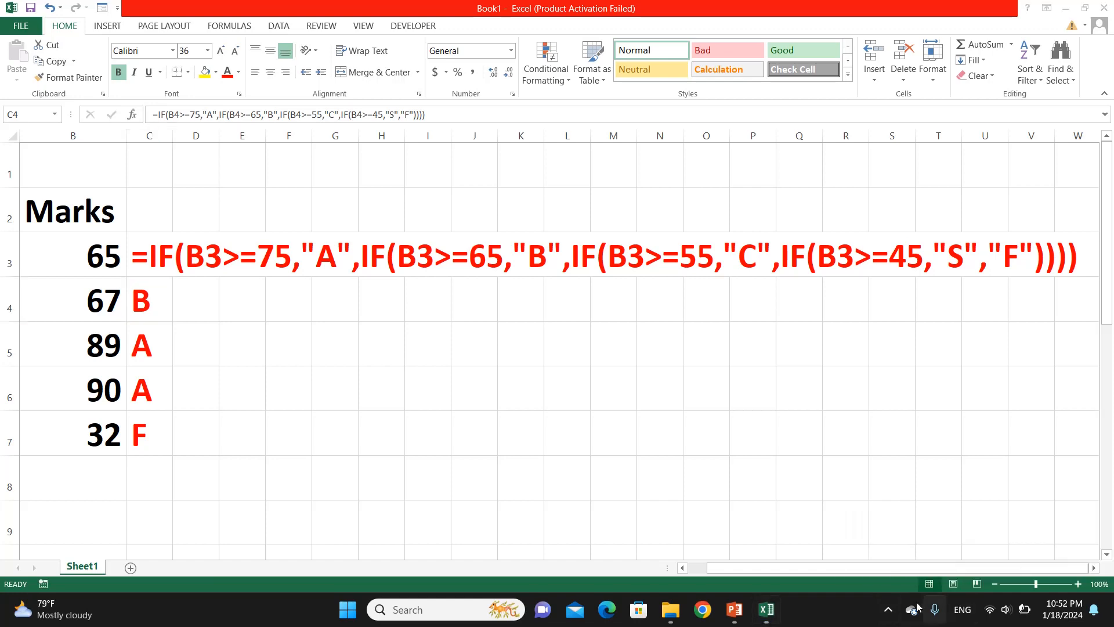
pyautogui.click(888, 609)
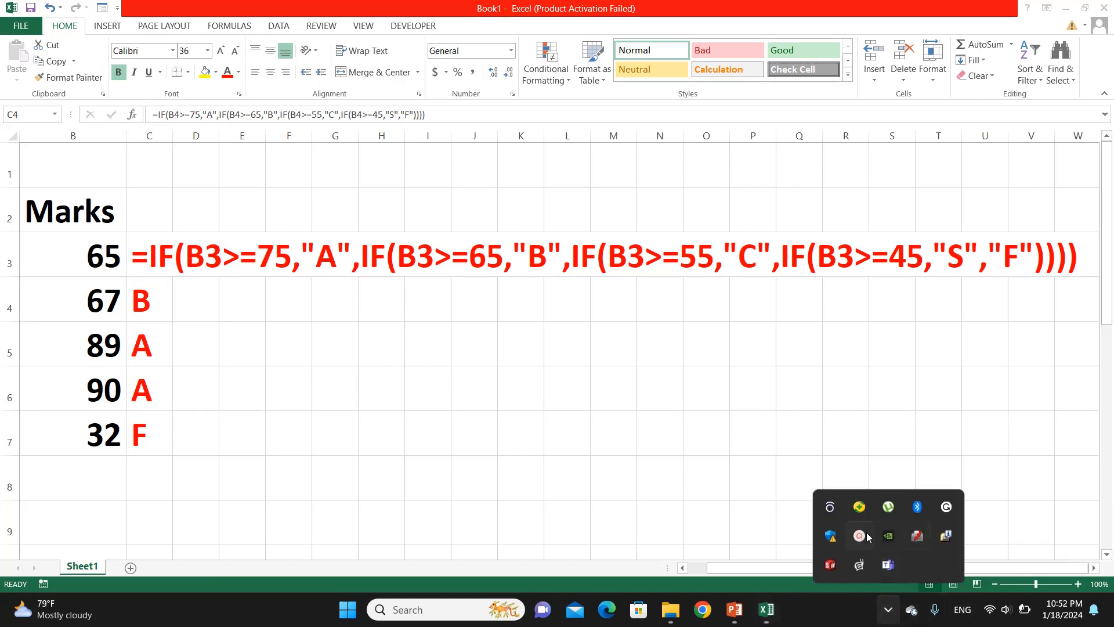